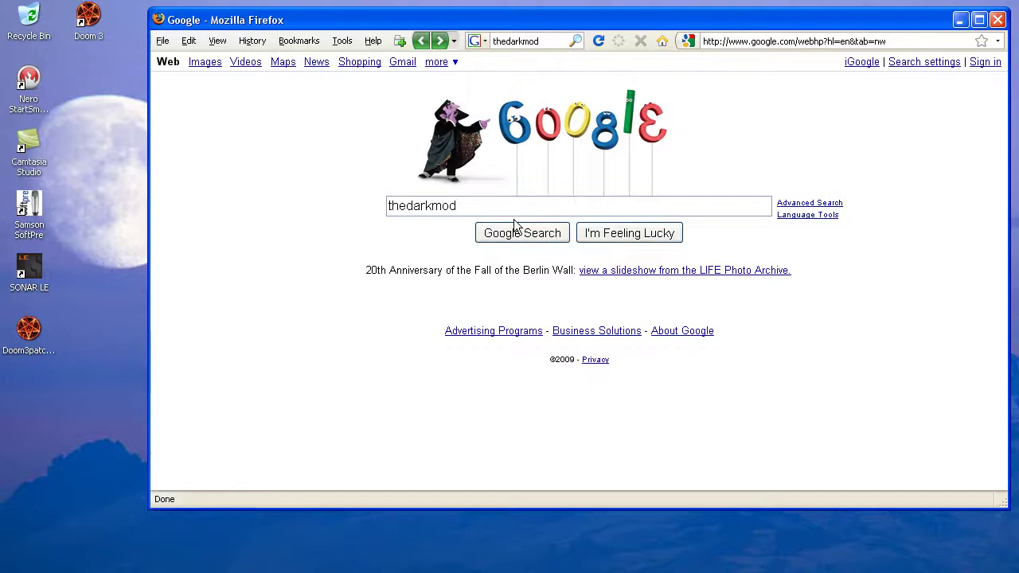
Search Google for thedarkmod, open The Dark Mod website from the results and skim its news page
click(523, 233)
click(247, 193)
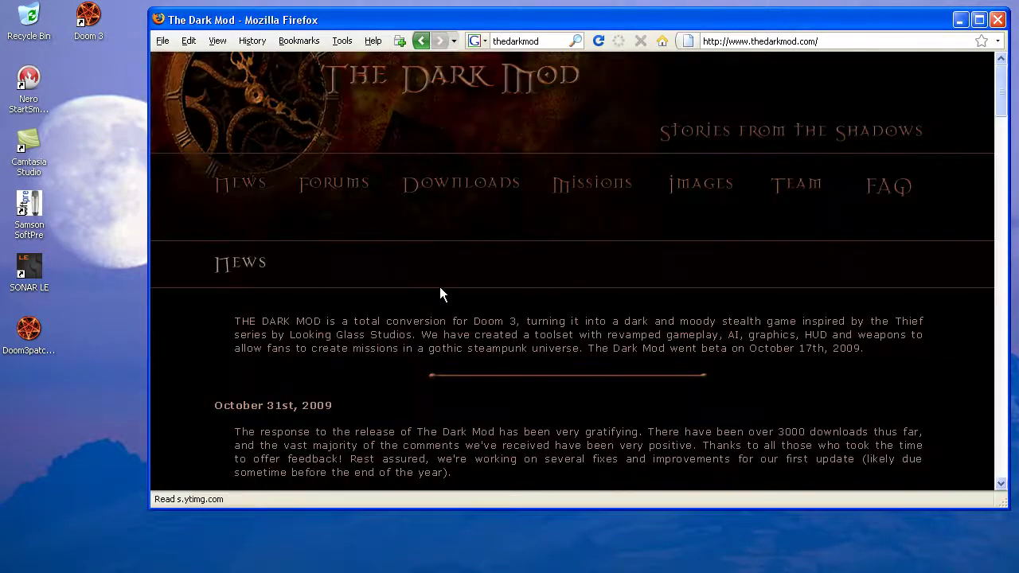
scroll(443, 294, down, 10)
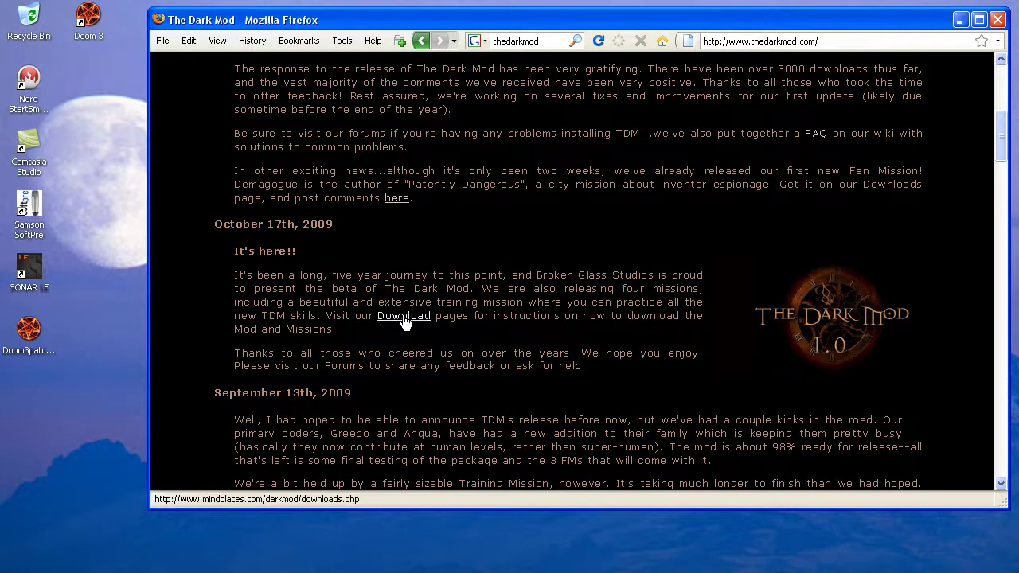
scroll(404, 318, up, 8)
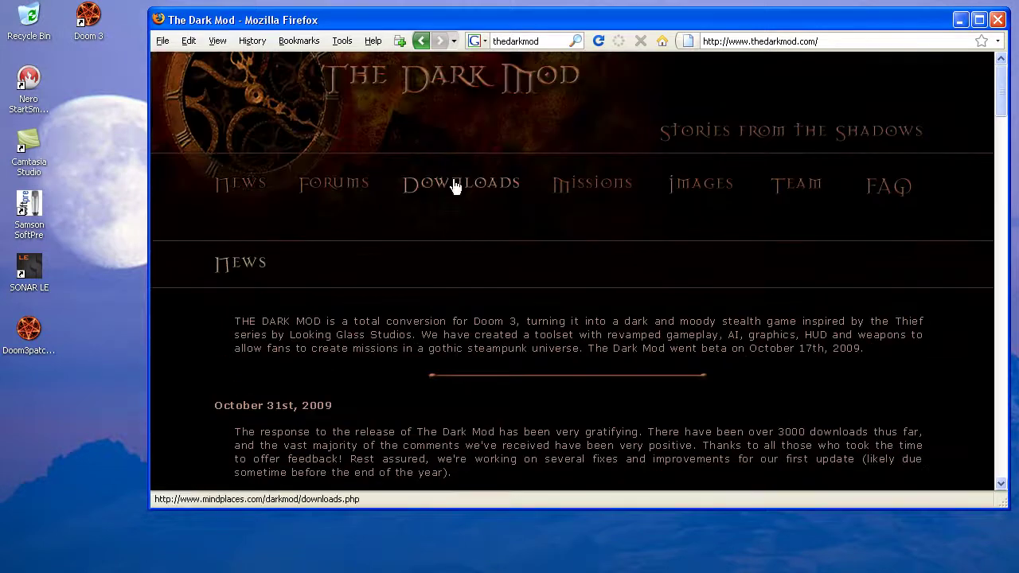
Open the Mod Download page from the site's Downloads section and read through the installation instructions and mirror list
click(451, 185)
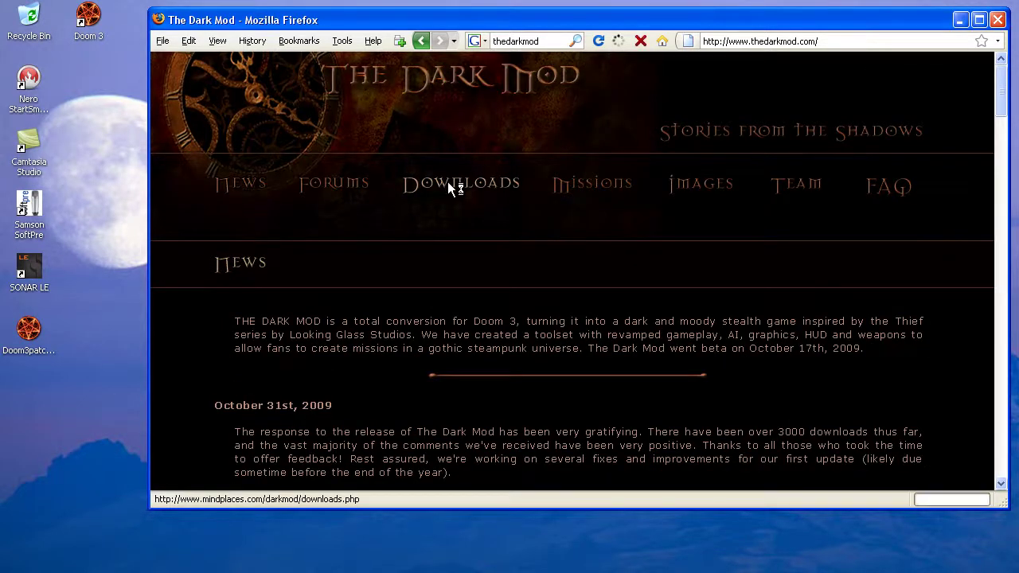
scroll(476, 205, down, 2)
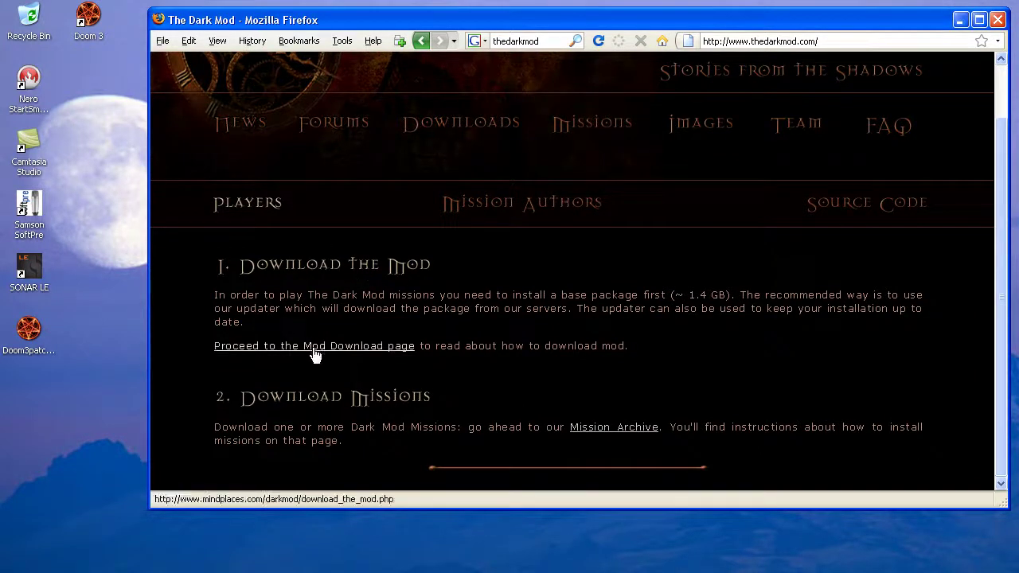
click(356, 349)
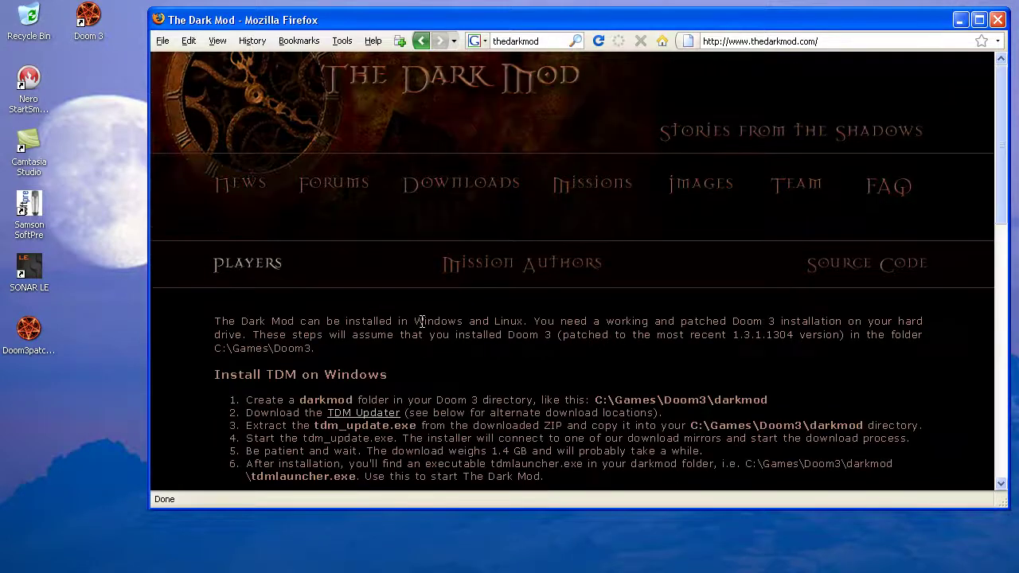
scroll(422, 321, down, 2)
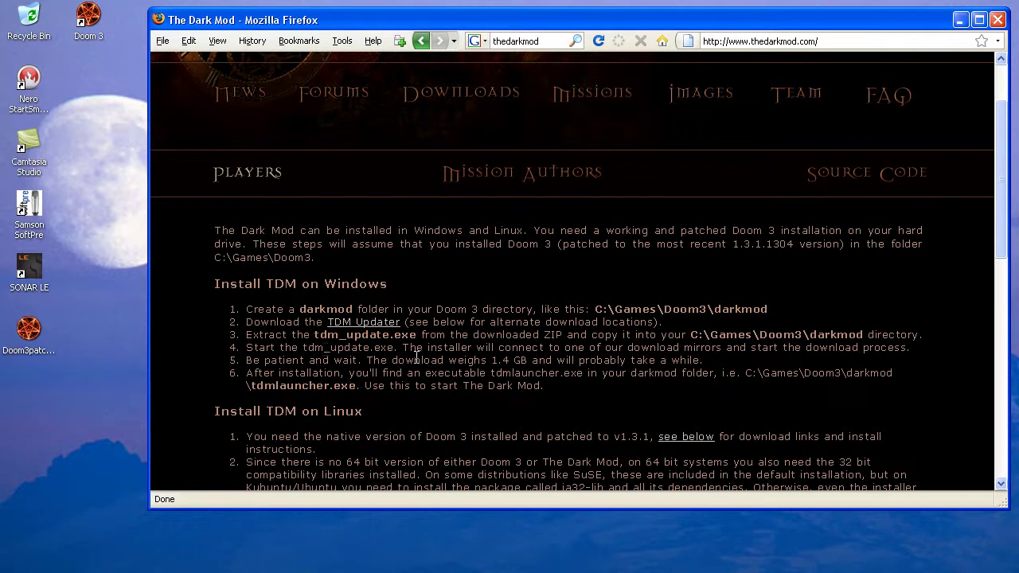
scroll(431, 318, down, 4)
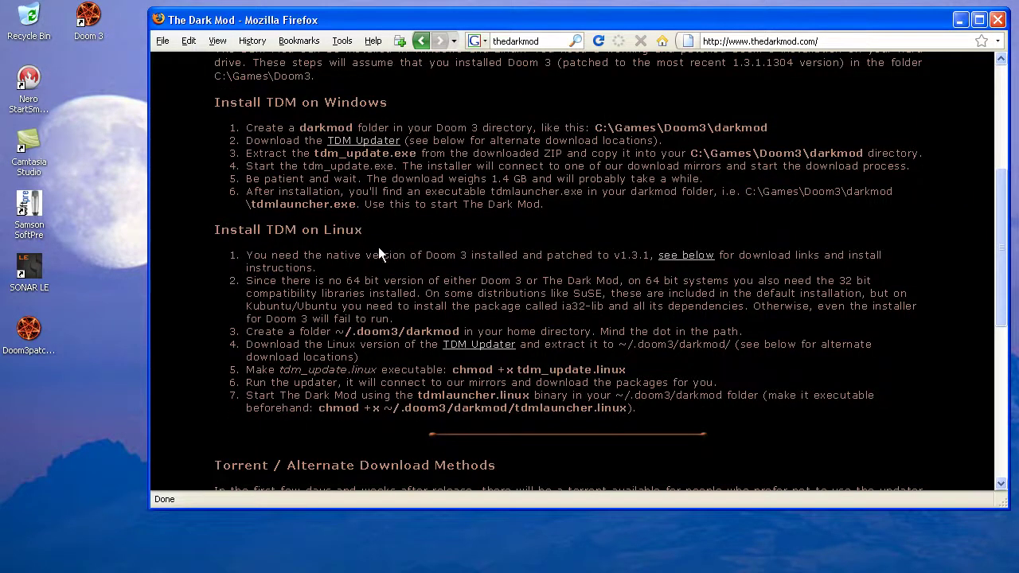
scroll(390, 401, down, 5)
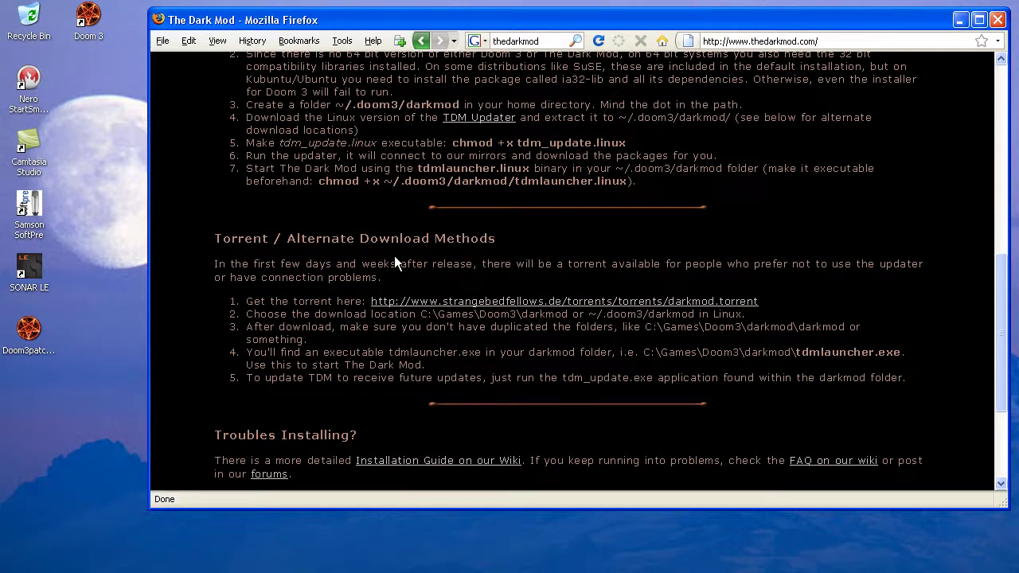
scroll(394, 256, down, 4)
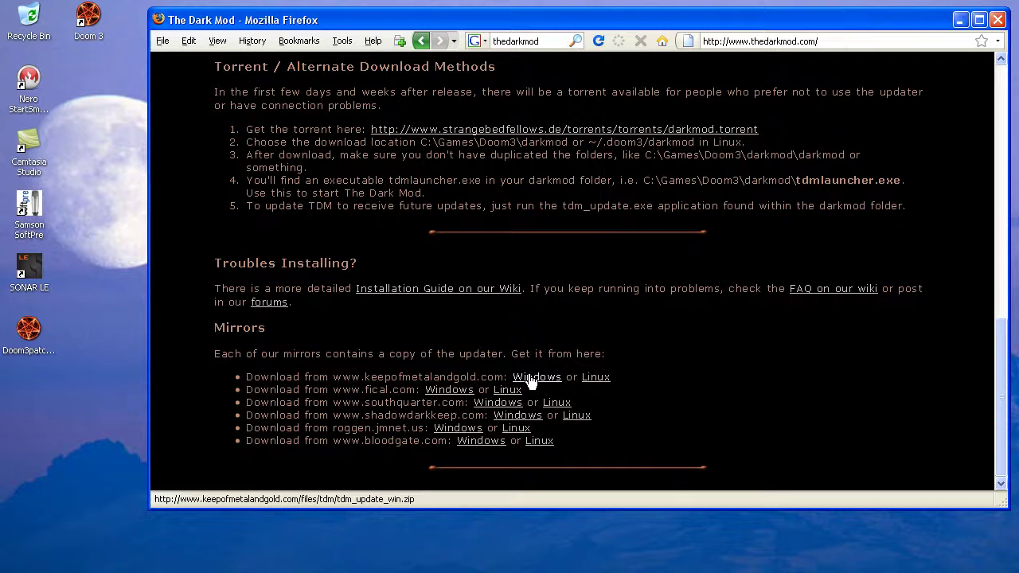
scroll(532, 382, up, 10)
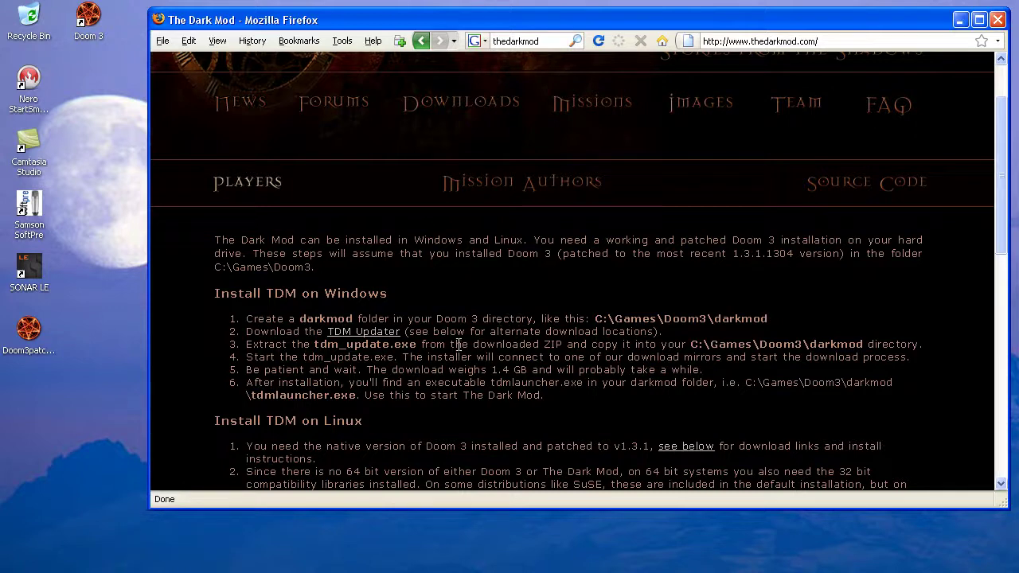
Browse My Computer to the Doom 3 installation folder at F:\Games\Doom3
key(super)
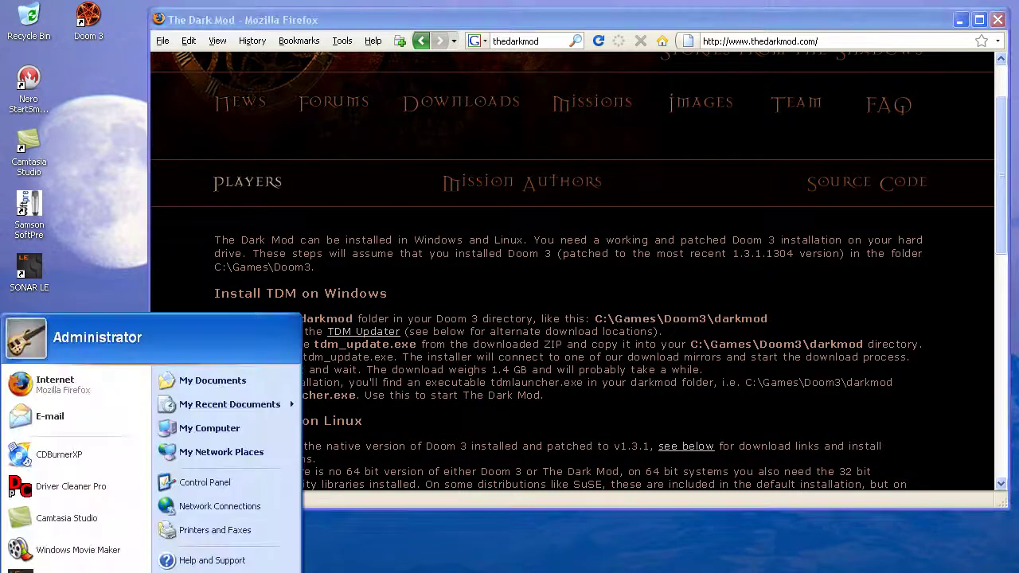
click(212, 427)
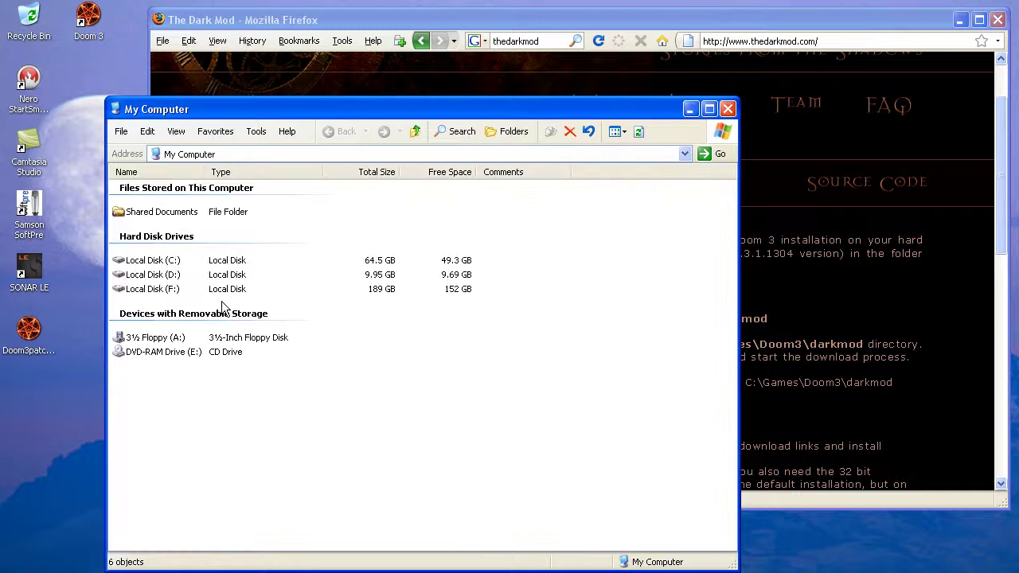
double_click(166, 289)
double_click(145, 242)
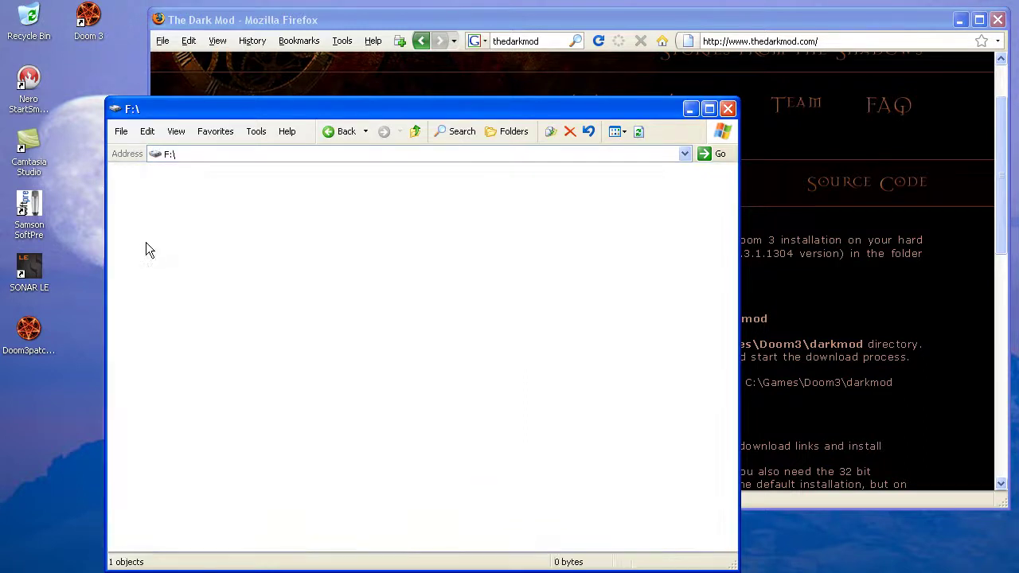
double_click(140, 186)
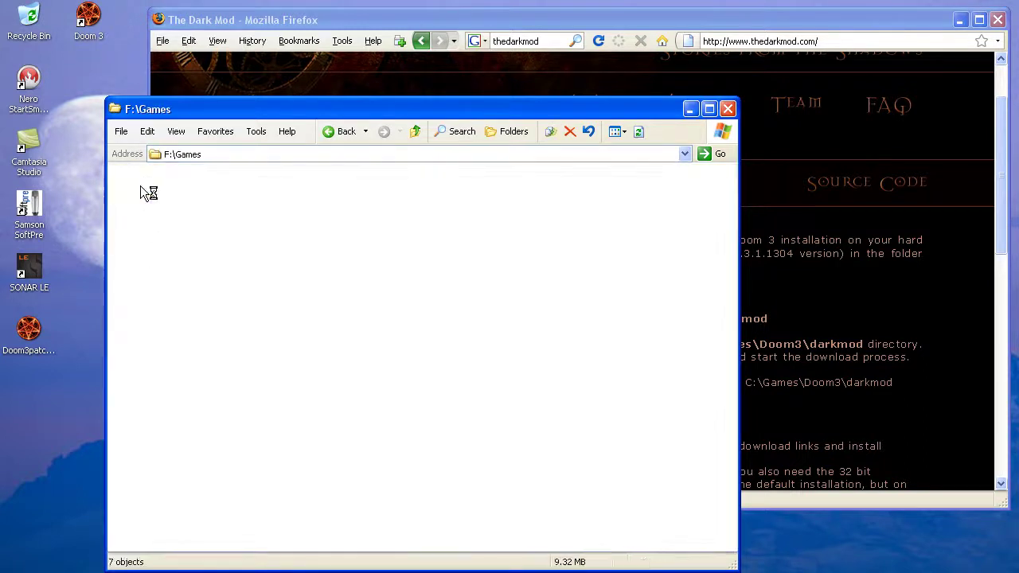
Create a new folder named darkmod inside F:\Games\Doom3 and open it
right_click(158, 347)
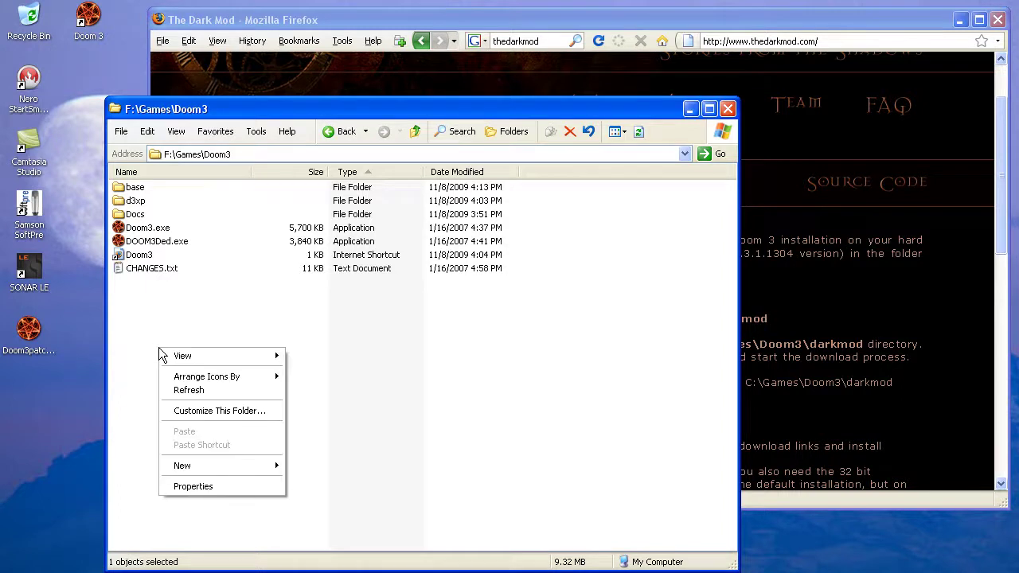
mouse_move(236, 463)
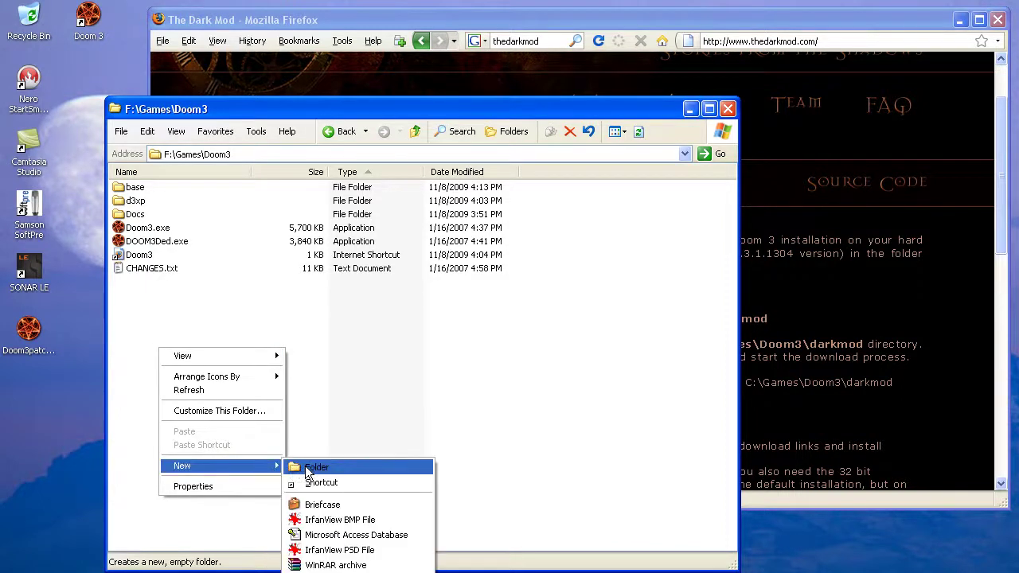
click(305, 465)
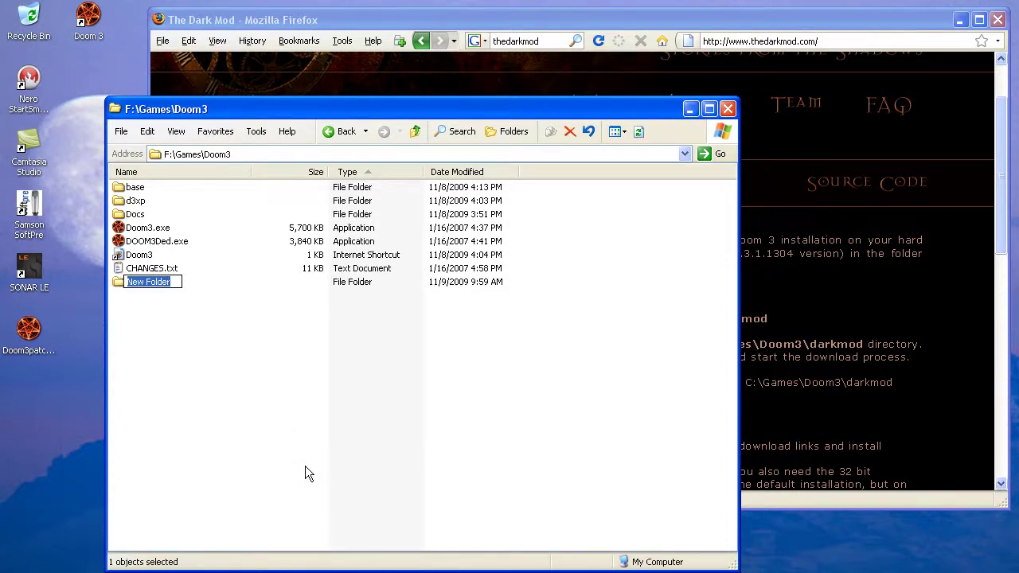
text(darkmod)
key(Return)
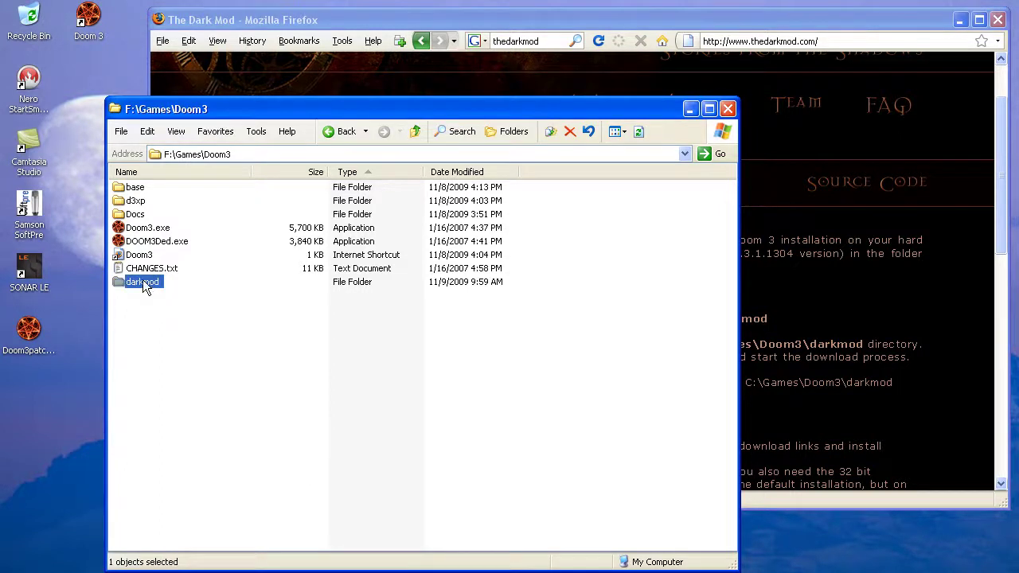
double_click(142, 283)
drag(247, 109, 211, 108)
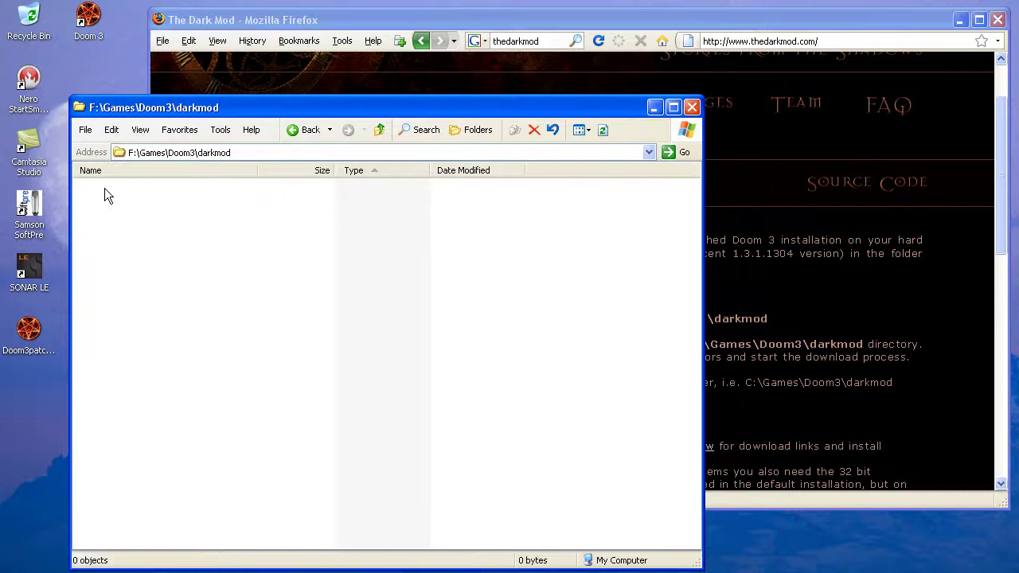
Return to the Firefox download page and save the Windows TDM Updater archive, tdm_update_win.zip
click(343, 26)
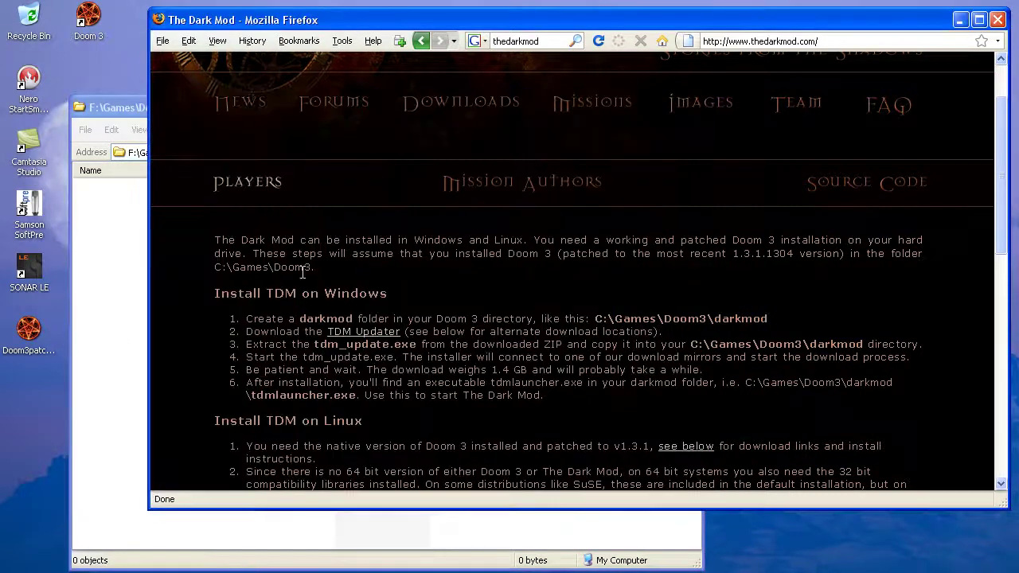
click(364, 333)
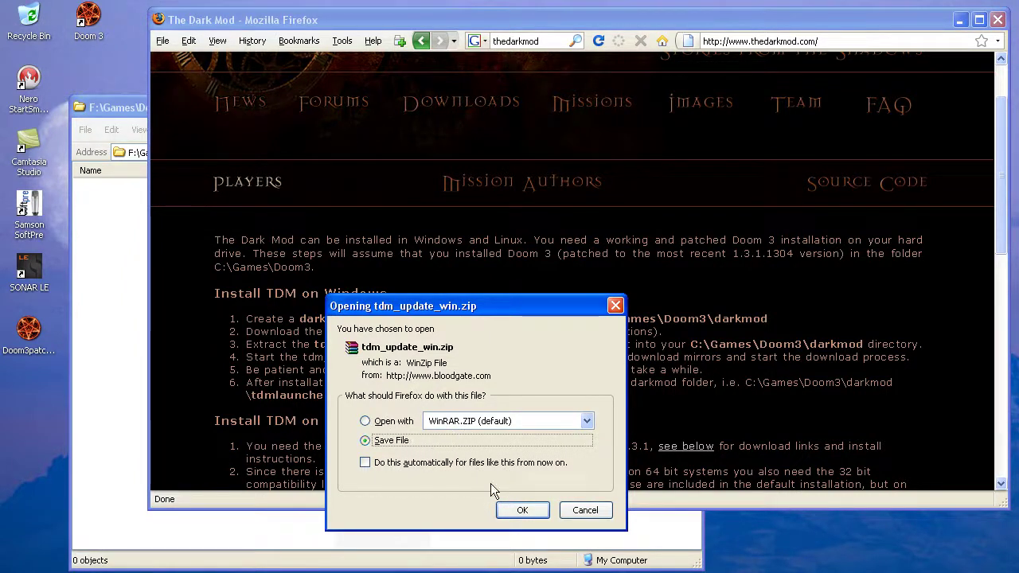
click(522, 511)
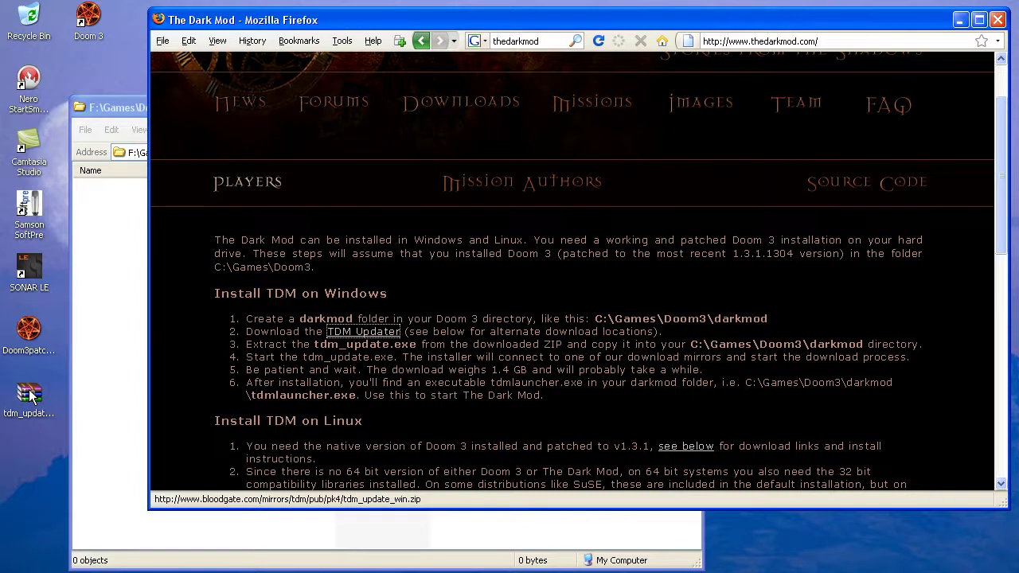
Open tdm_update_win.zip from the desktop in WinRAR, dismiss the licence reminder and shift the archive window aside
click(30, 394)
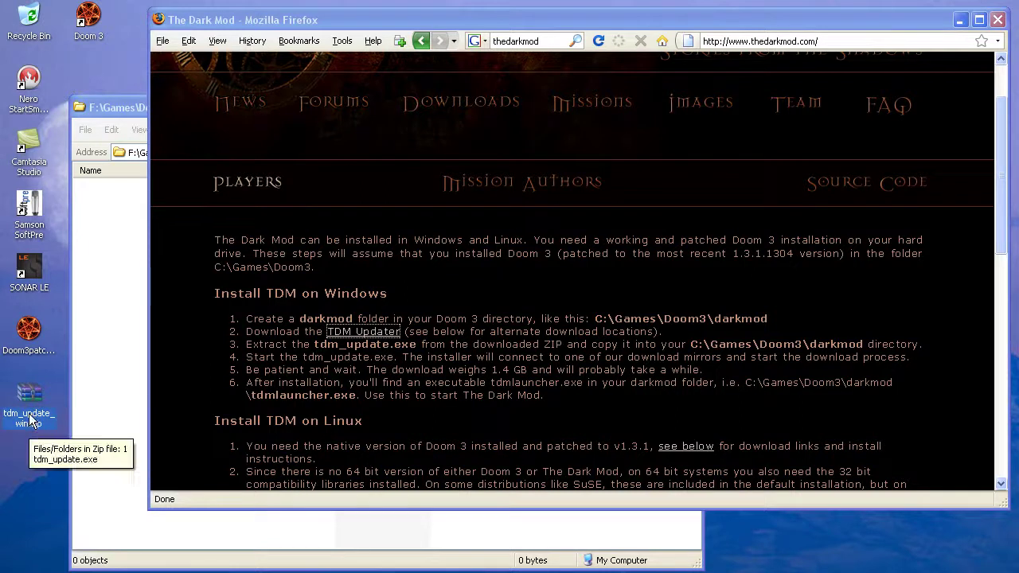
double_click(33, 391)
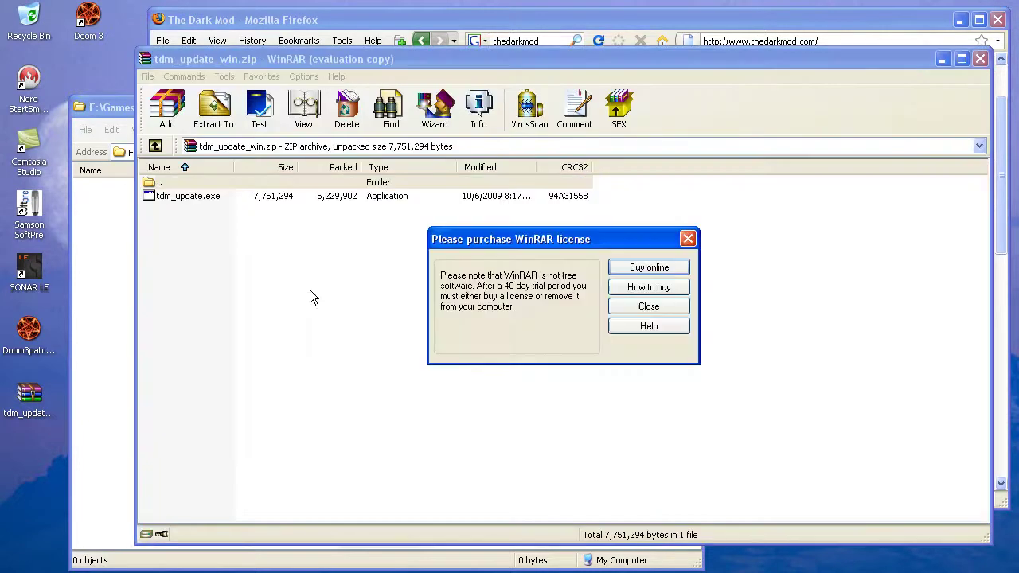
click(688, 235)
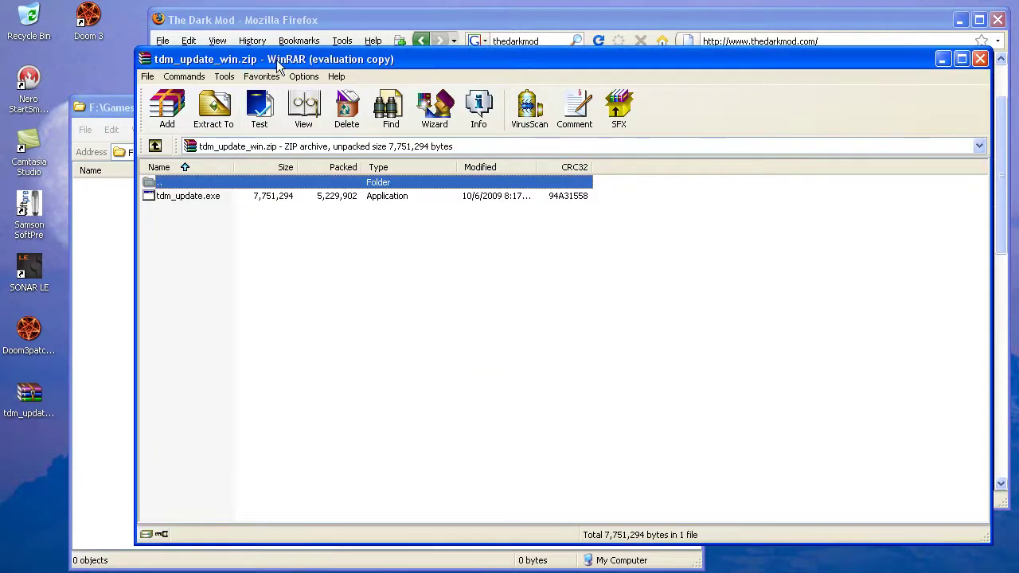
drag(314, 59, 458, 45)
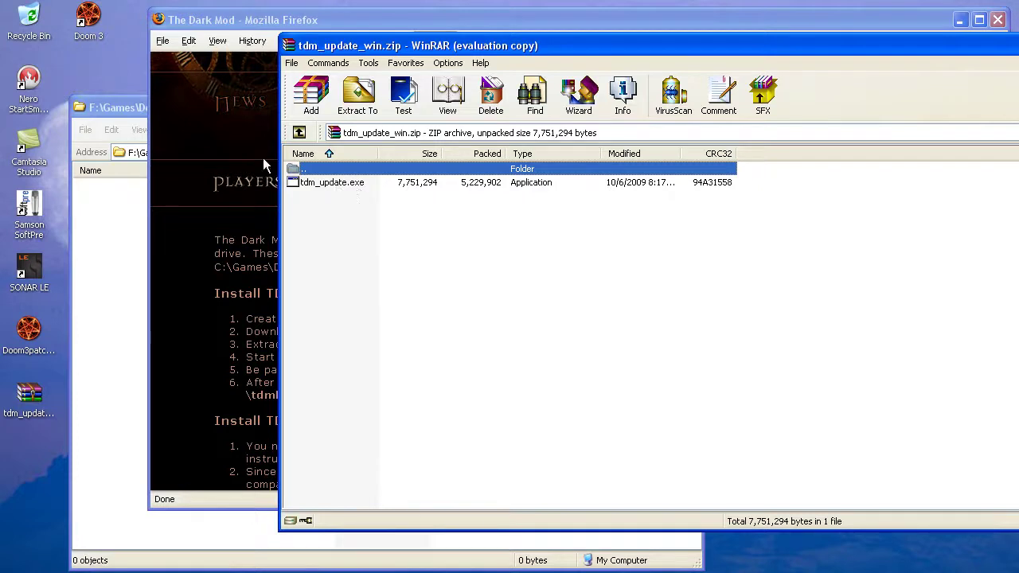
Extract tdm_update.exe from the archive into the F:\Games\Doom3\darkmod folder and close WinRAR
click(127, 109)
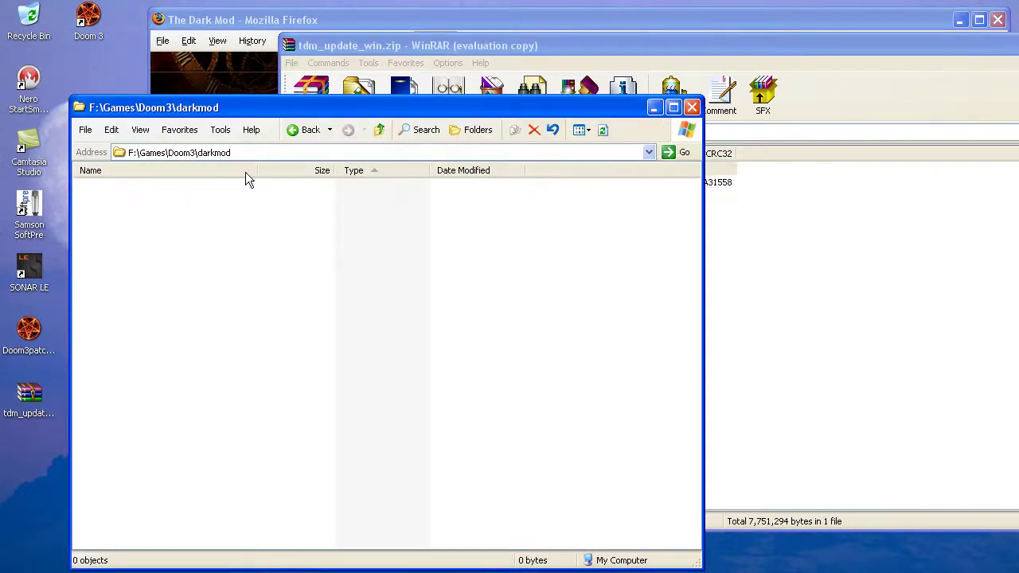
click(379, 41)
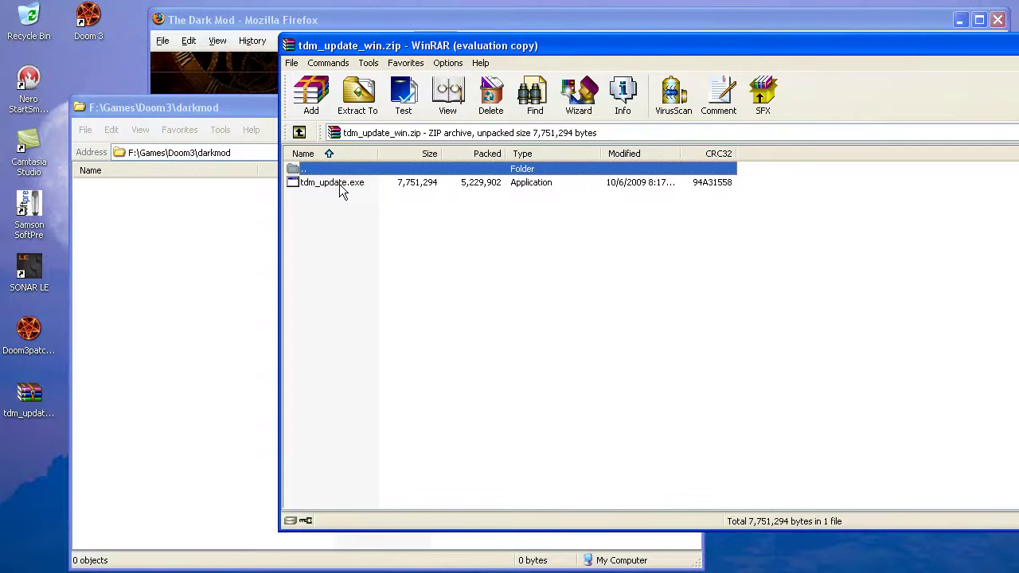
drag(338, 184, 114, 266)
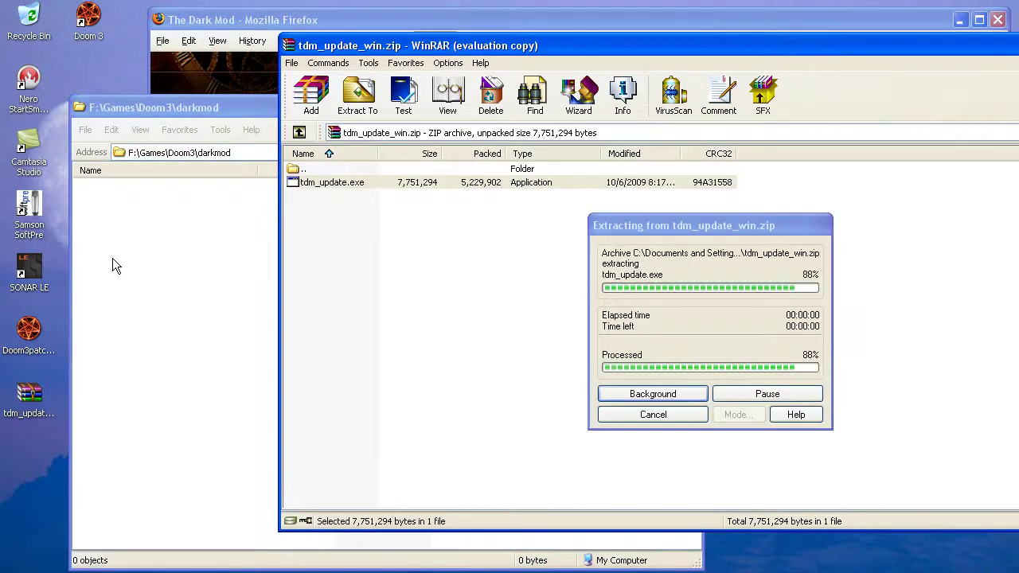
click(113, 258)
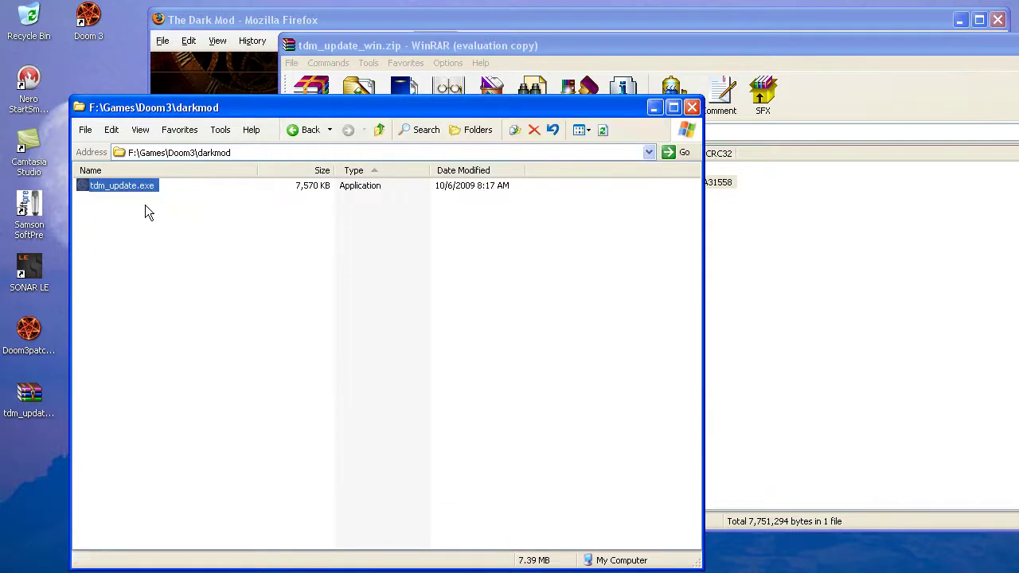
drag(692, 43, 549, 54)
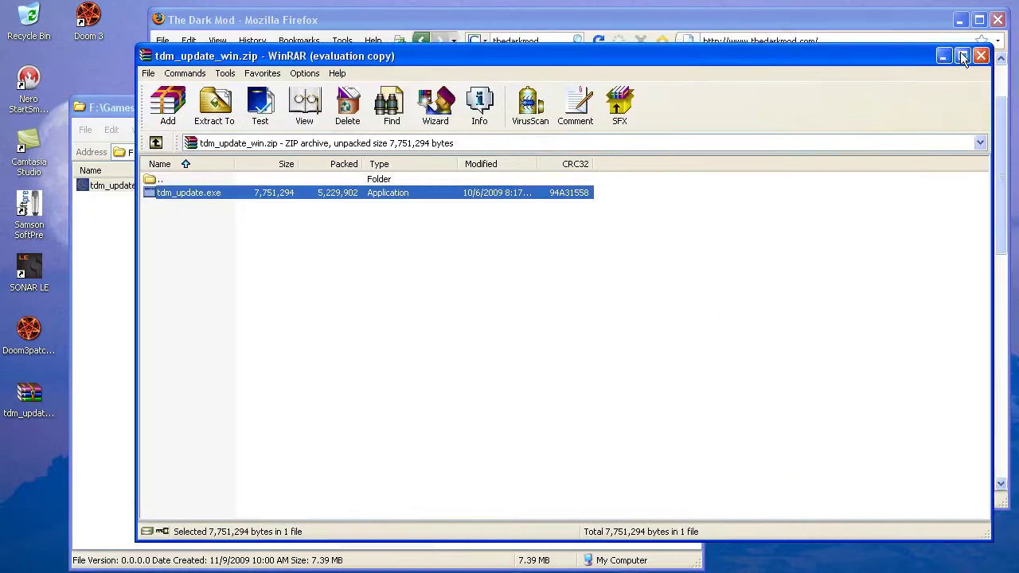
click(981, 56)
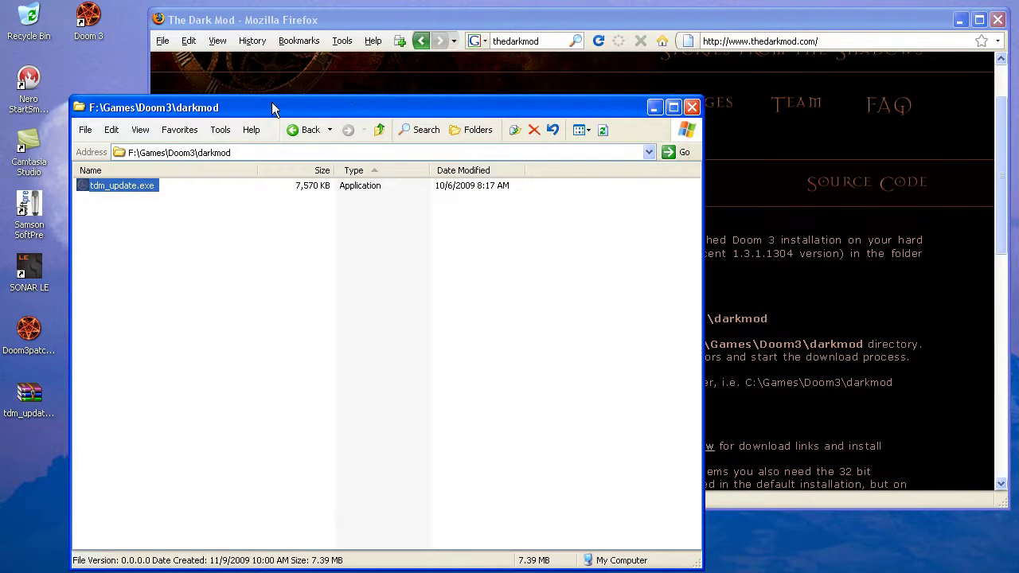
Move the darkmod window aside and extract tdm_update_win.zip directly onto the desktop with WinRAR
drag(272, 102, 295, 94)
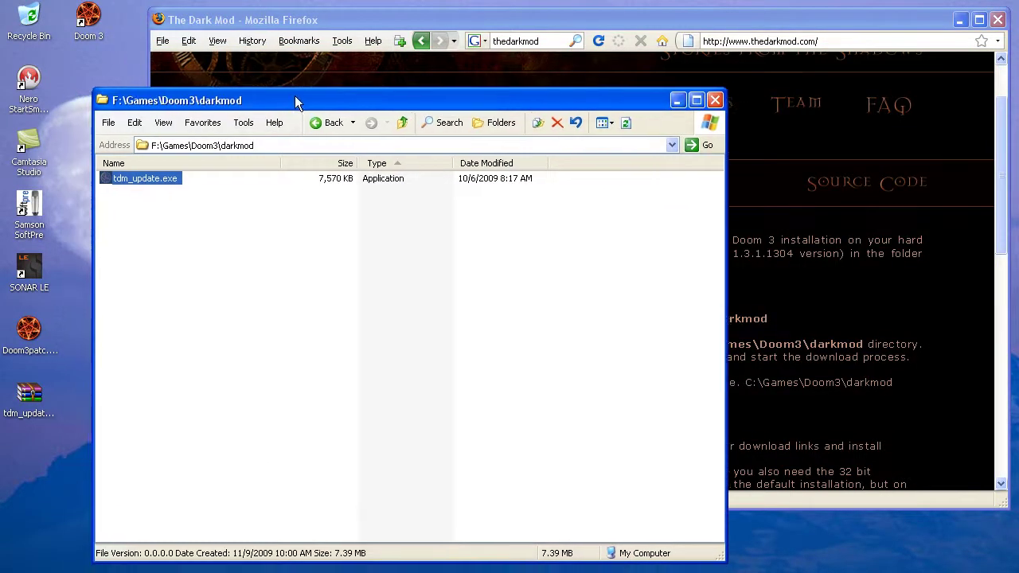
click(34, 399)
drag(225, 102, 271, 96)
click(29, 400)
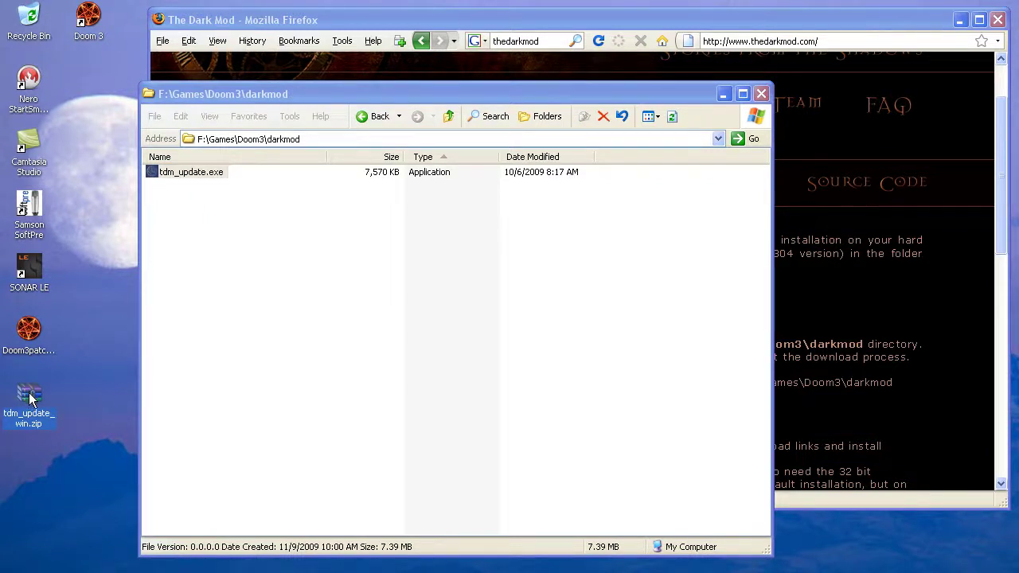
drag(29, 392, 87, 475)
mouse_move(117, 488)
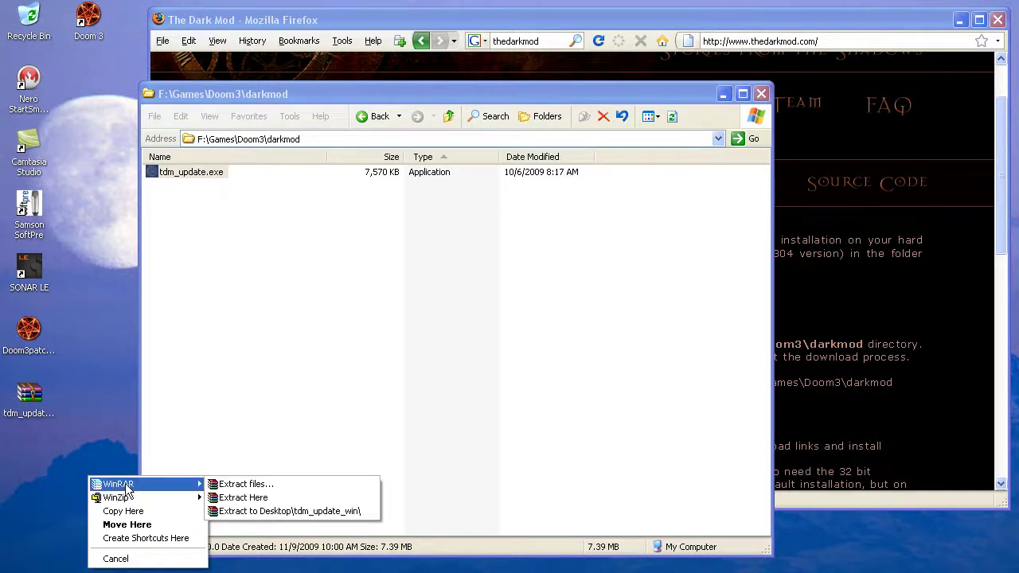
click(242, 498)
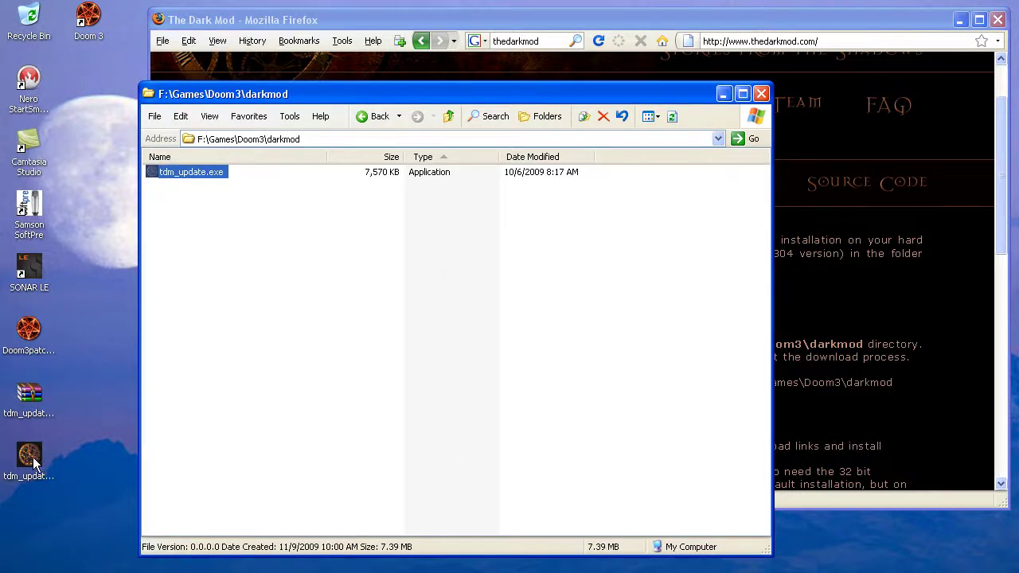
Delete tdm_update_win.zip and the extracted updater from the desktop, and empty the Recycle Bin
mouse_move(30, 457)
mouse_down()
mouse_move(99, 407)
mouse_move(190, 240)
mouse_move(33, 462)
mouse_up()
drag(78, 514, 29, 16)
right_click(29, 17)
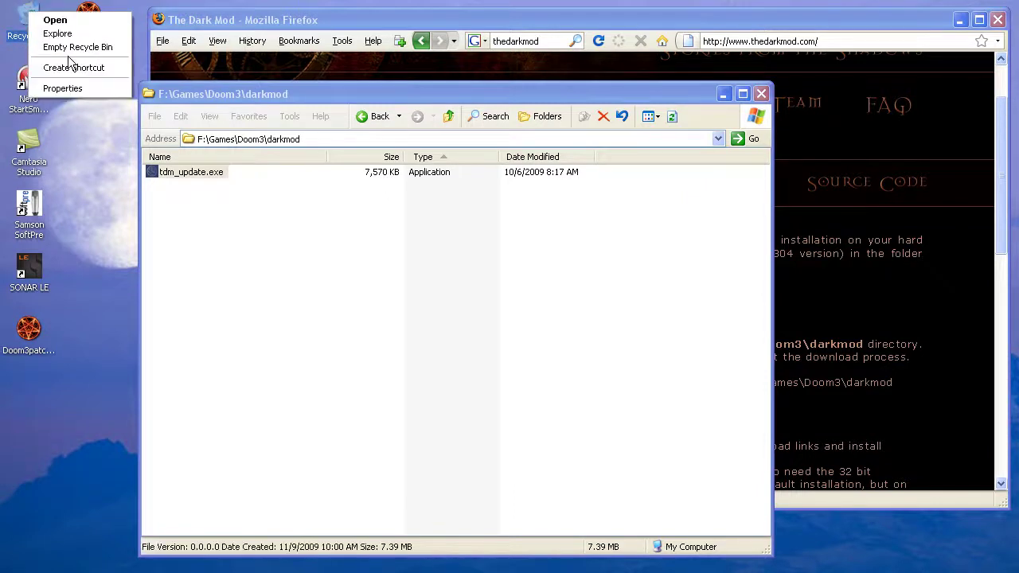
click(64, 46)
click(620, 382)
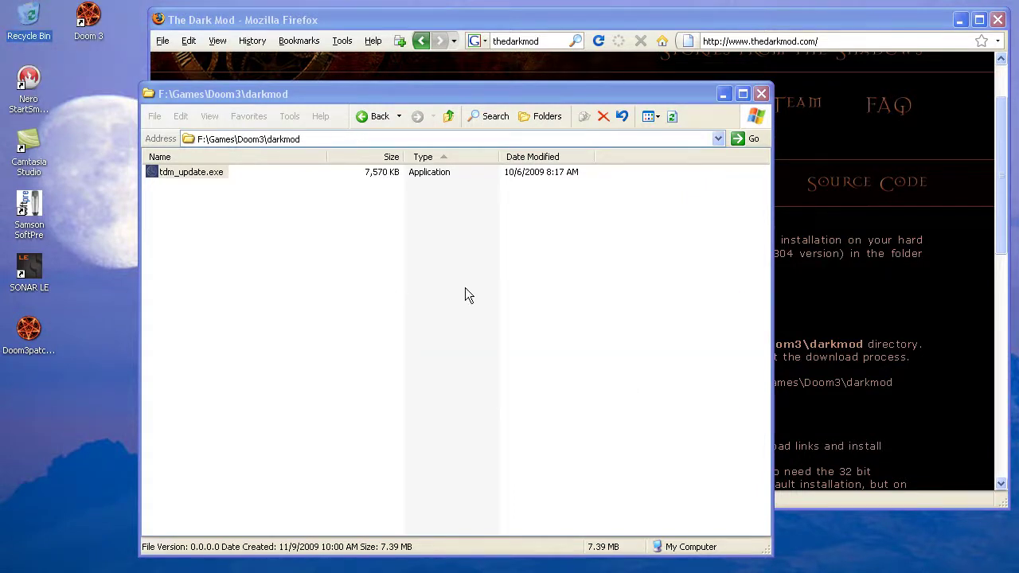
Check the Windows installation instructions in Firefox and start tdm_update.exe from the darkmod folder
click(308, 93)
drag(310, 92, 231, 98)
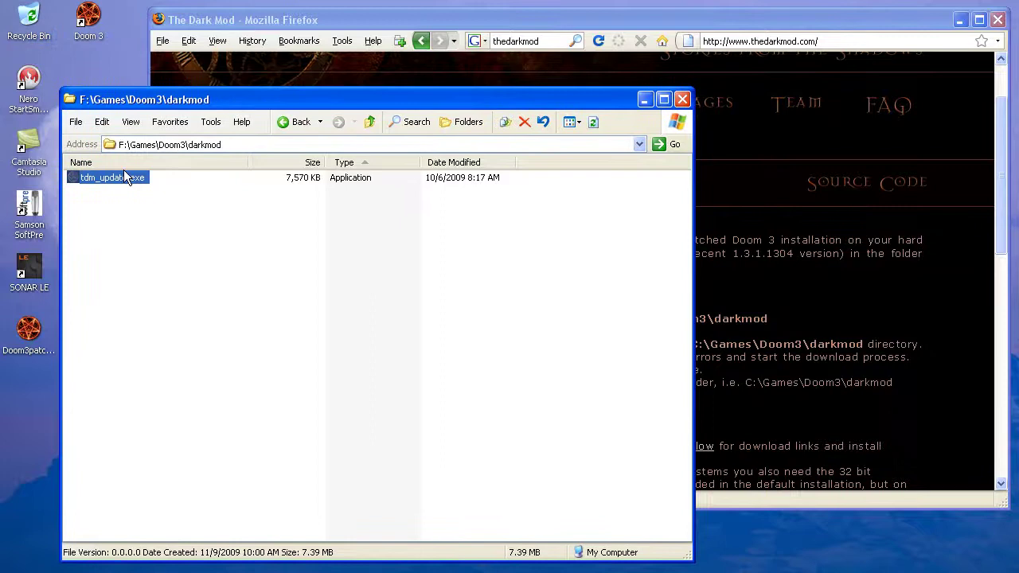
click(386, 20)
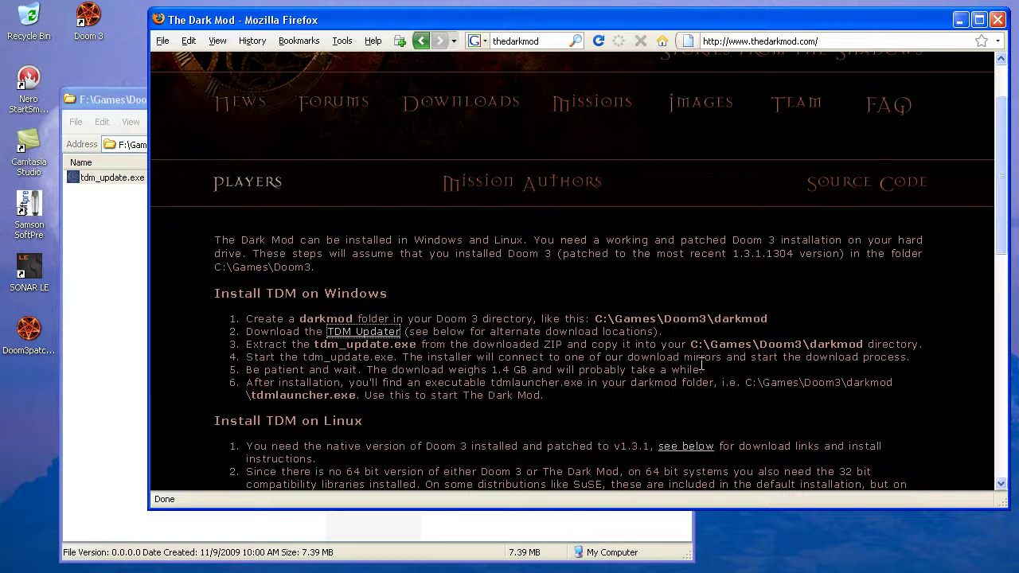
click(114, 227)
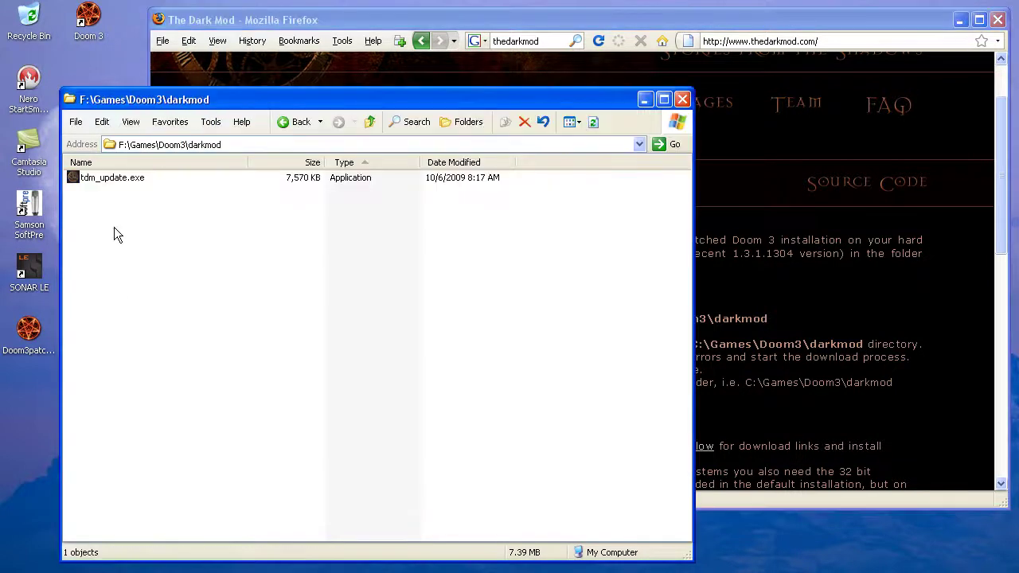
double_click(120, 177)
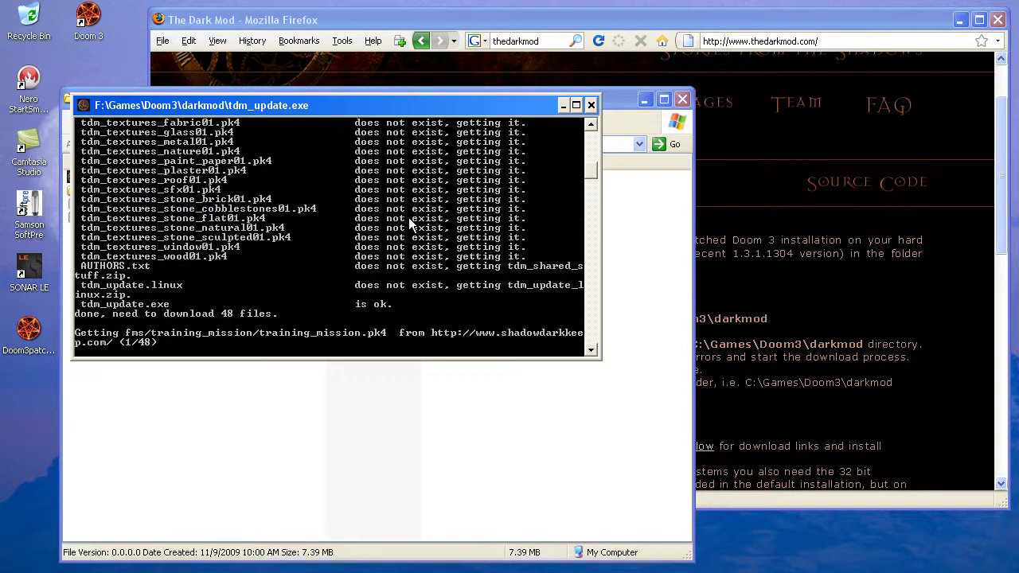
drag(368, 104, 547, 98)
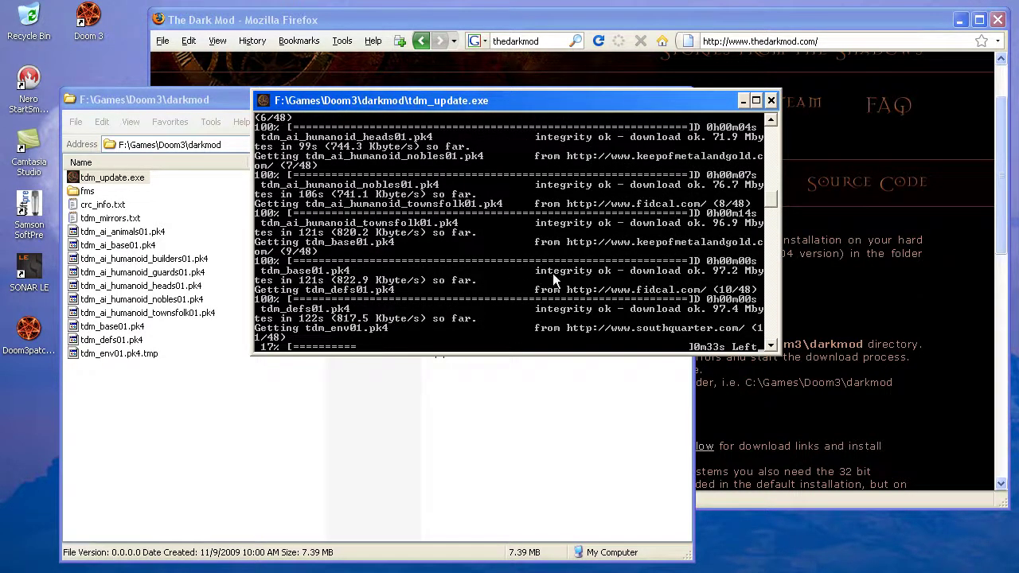
Rearrange the updater and darkmod windows to check the download progress and the files arriving in the folder
drag(509, 101, 611, 81)
drag(230, 97, 215, 103)
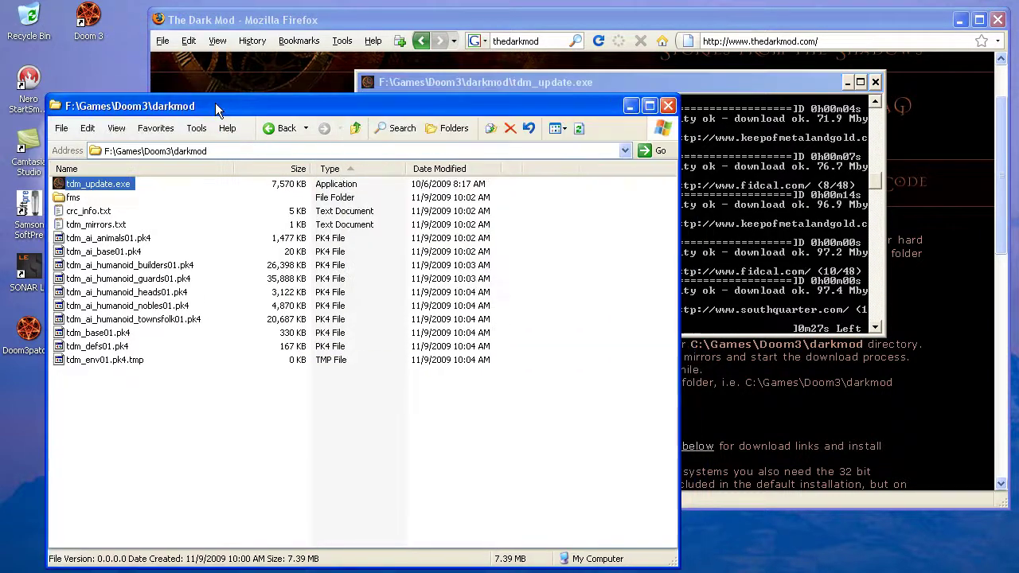
click(111, 443)
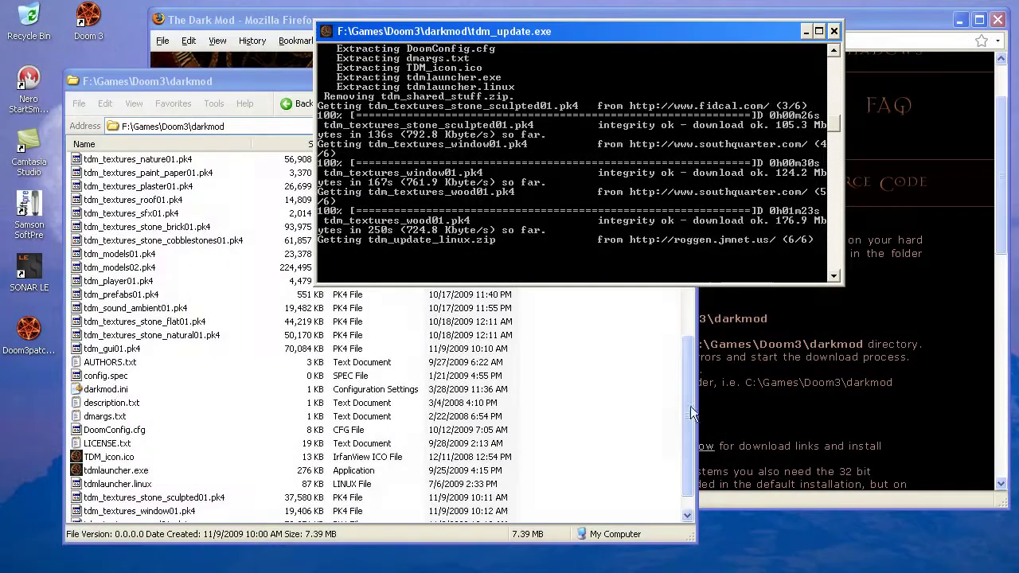
drag(690, 406, 689, 431)
click(554, 30)
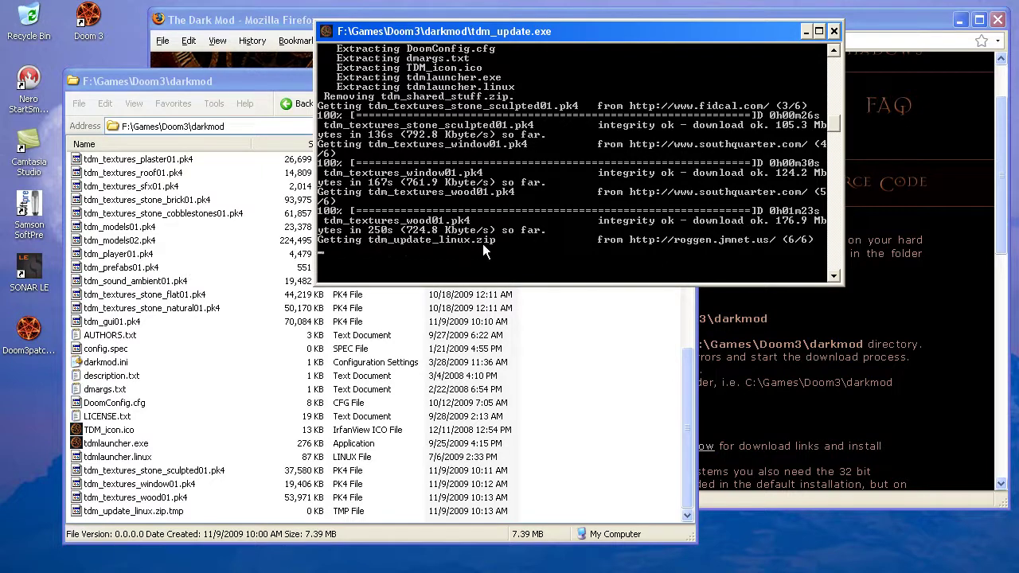
Rerun tdm_update.exe from the darkmod folder to recheck the downloaded files, and close the updater
click(833, 31)
drag(688, 430, 678, 177)
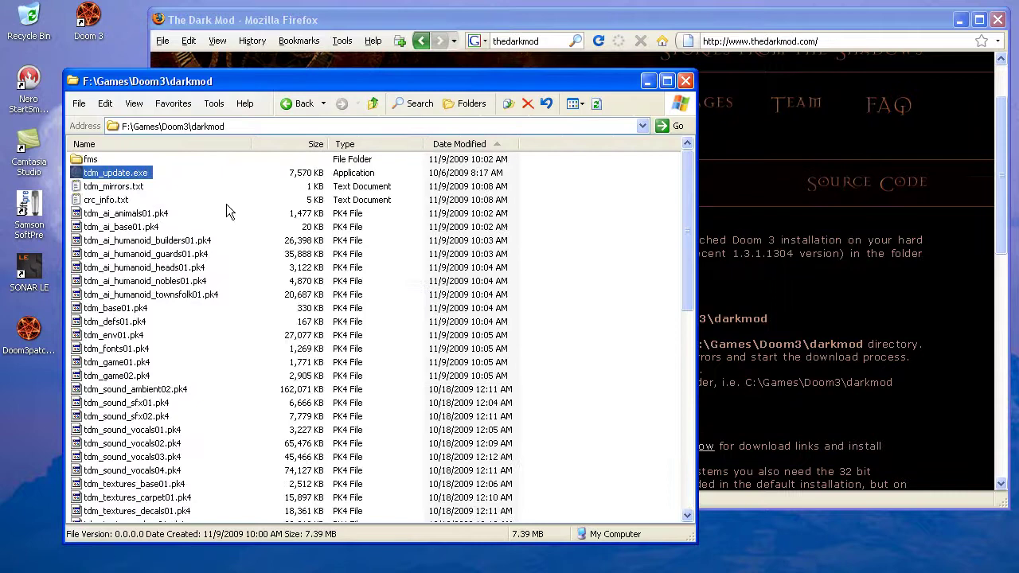
double_click(124, 175)
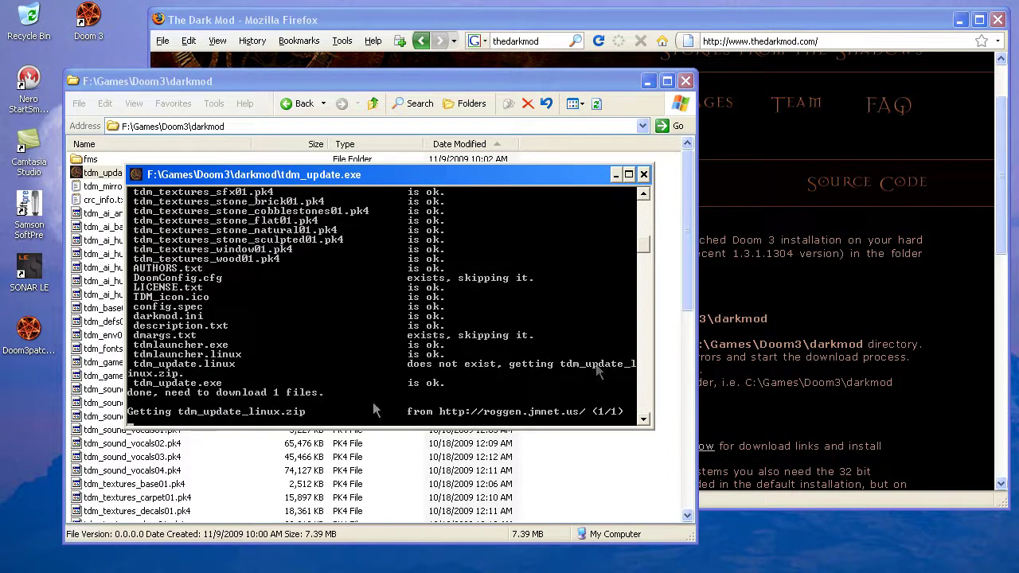
drag(392, 179, 516, 61)
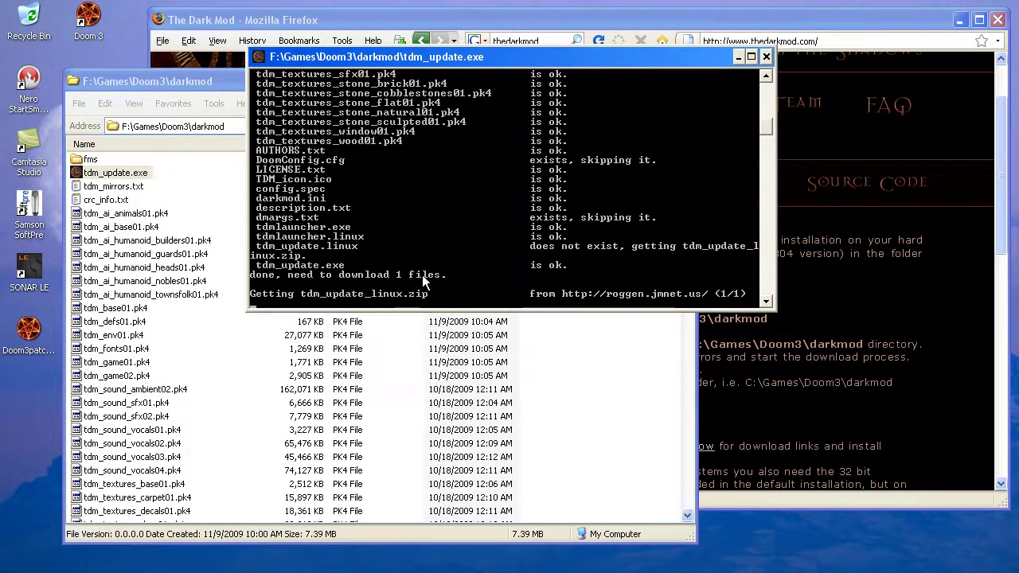
click(766, 58)
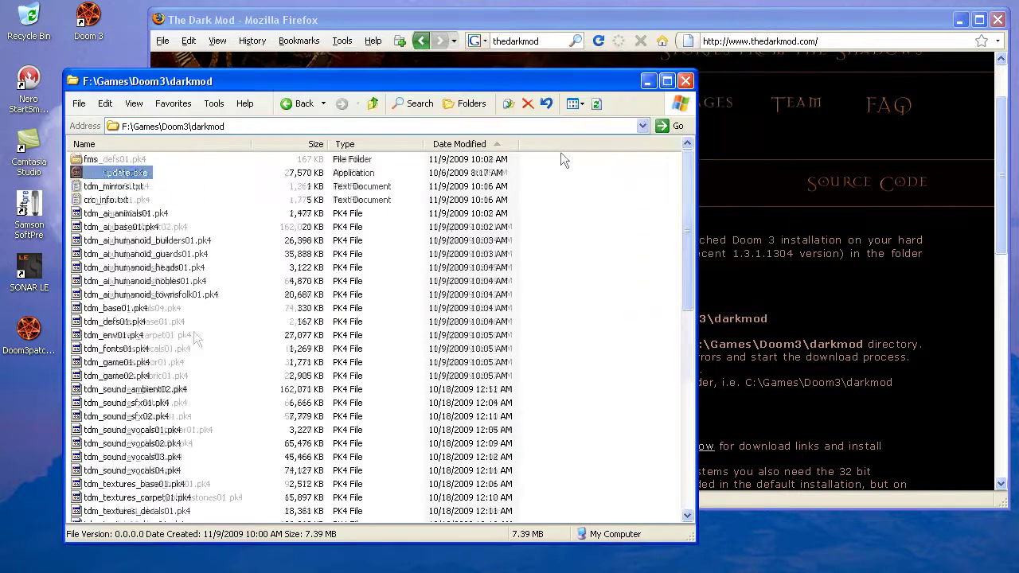
Refresh the darkmod folder, sort its contents by type and look through the installed files
scroll(560, 152, down, 1)
click(597, 105)
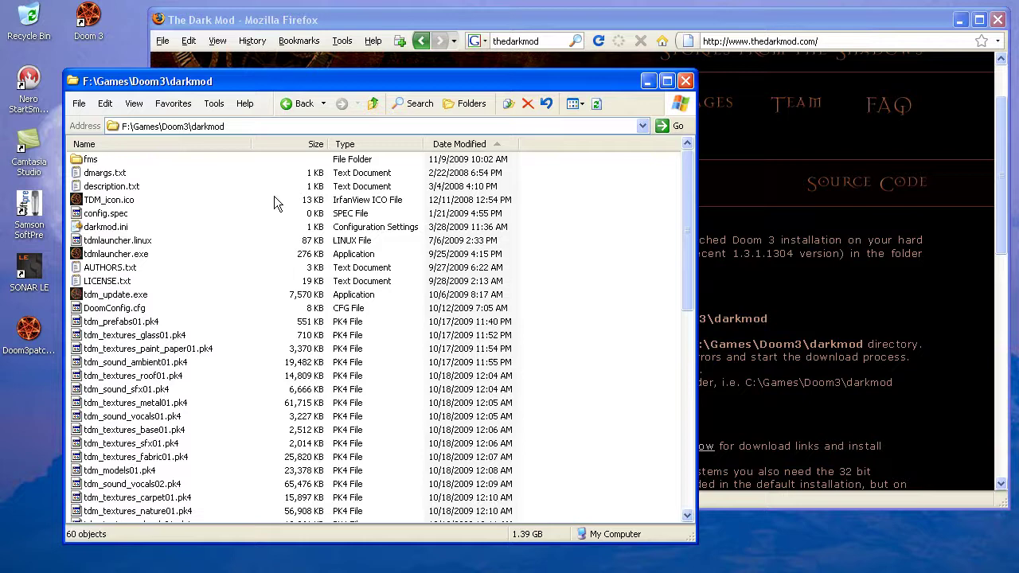
click(364, 144)
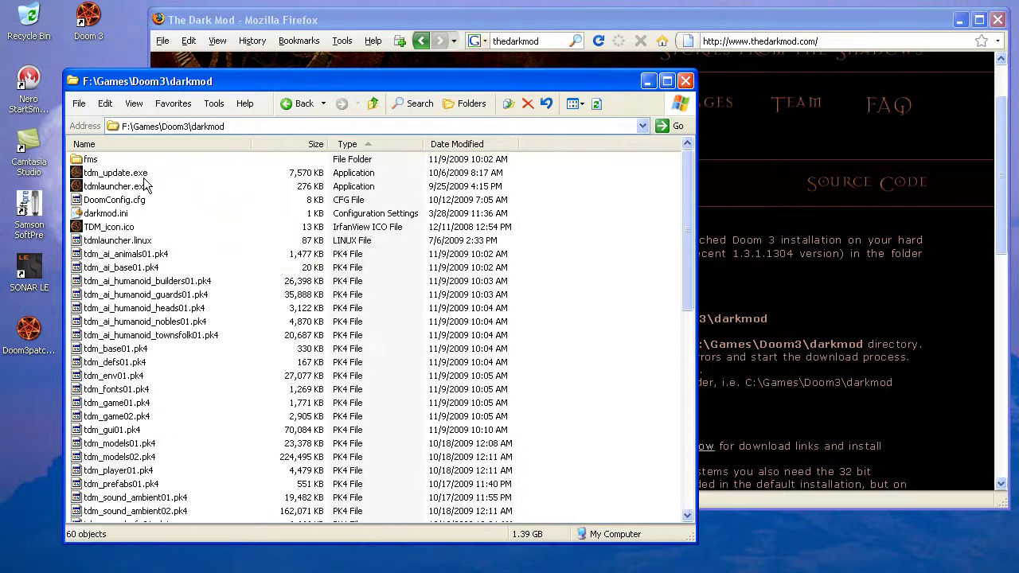
scroll(213, 355, down, 11)
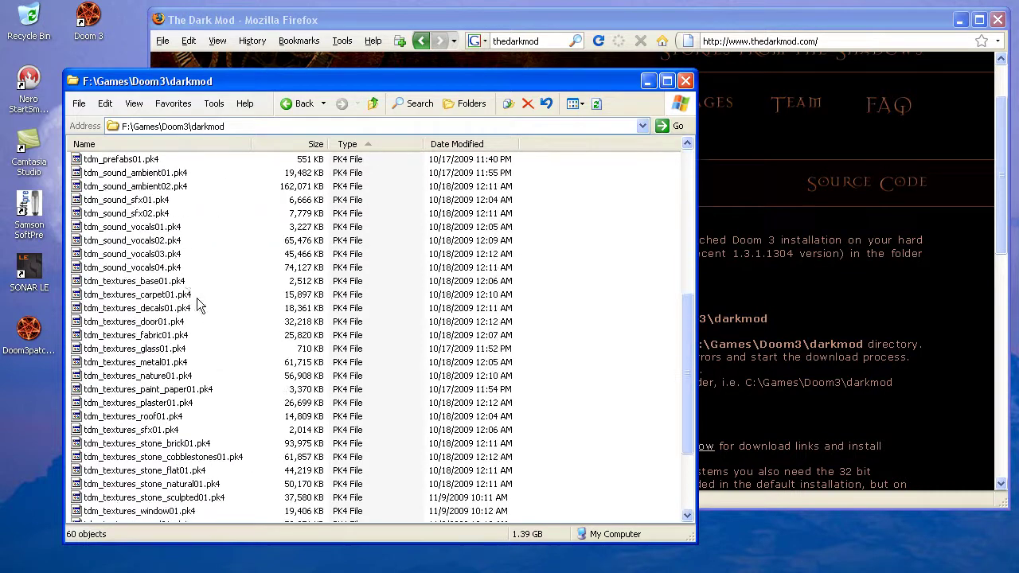
scroll(135, 485, up, 12)
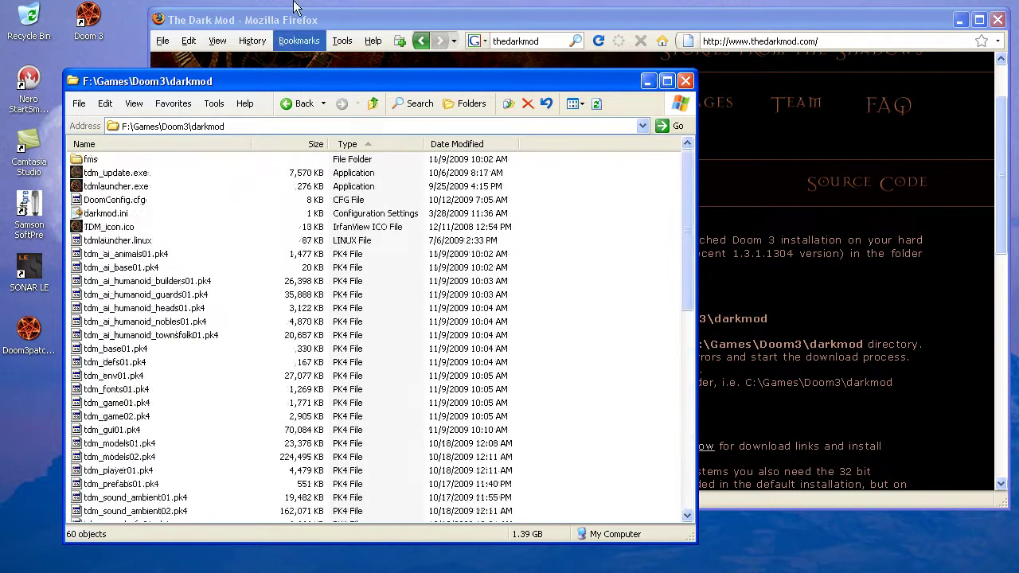
Close Firefox after reviewing the install instructions and launch The Dark Mod with tdmlauncher.exe
click(368, 24)
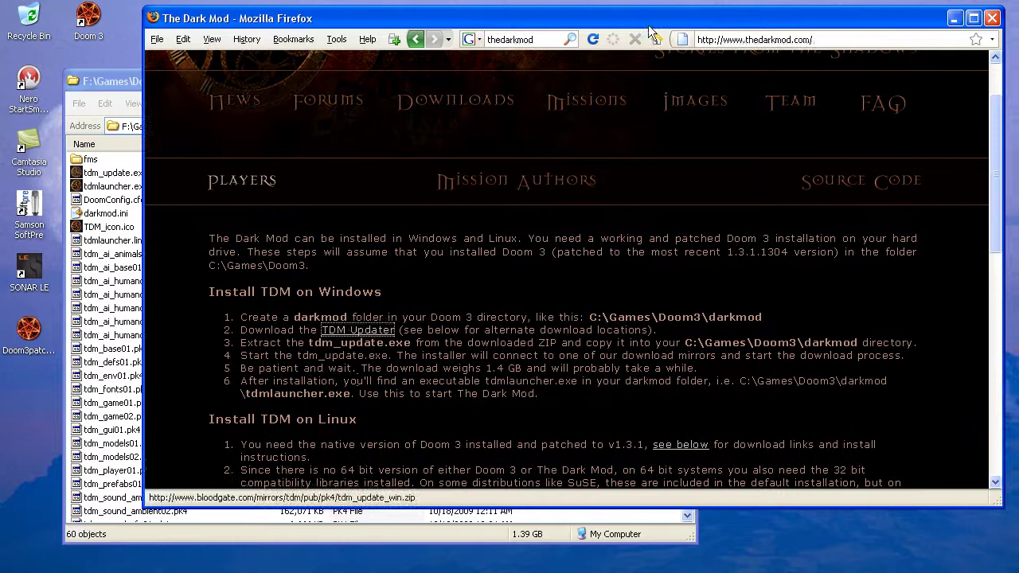
click(992, 17)
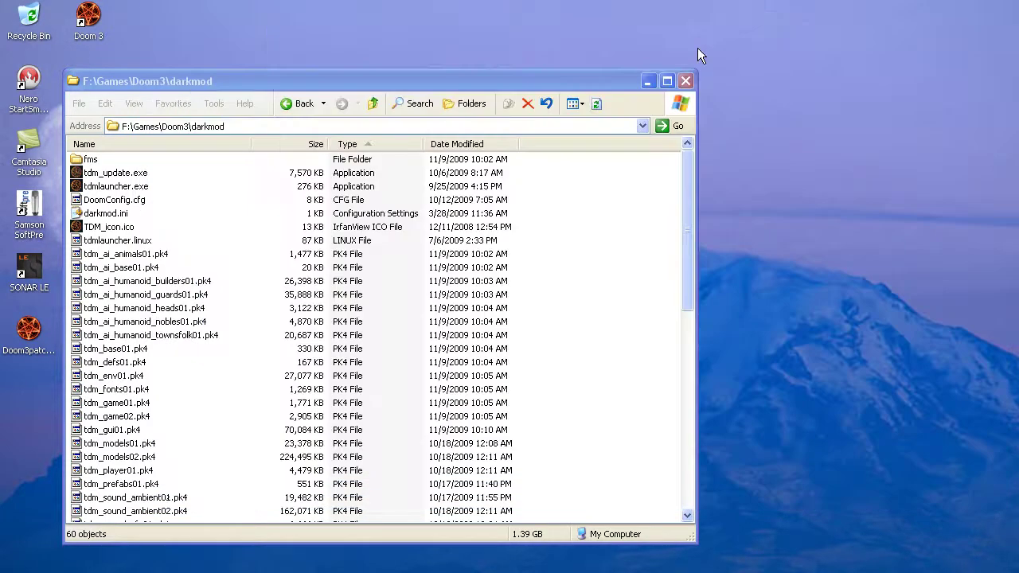
drag(478, 80, 485, 80)
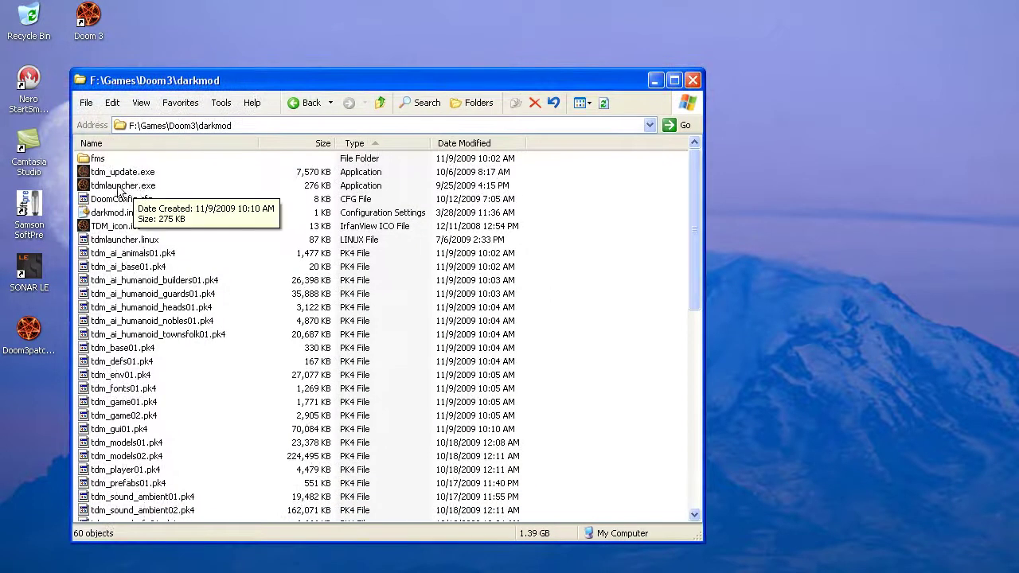
click(119, 188)
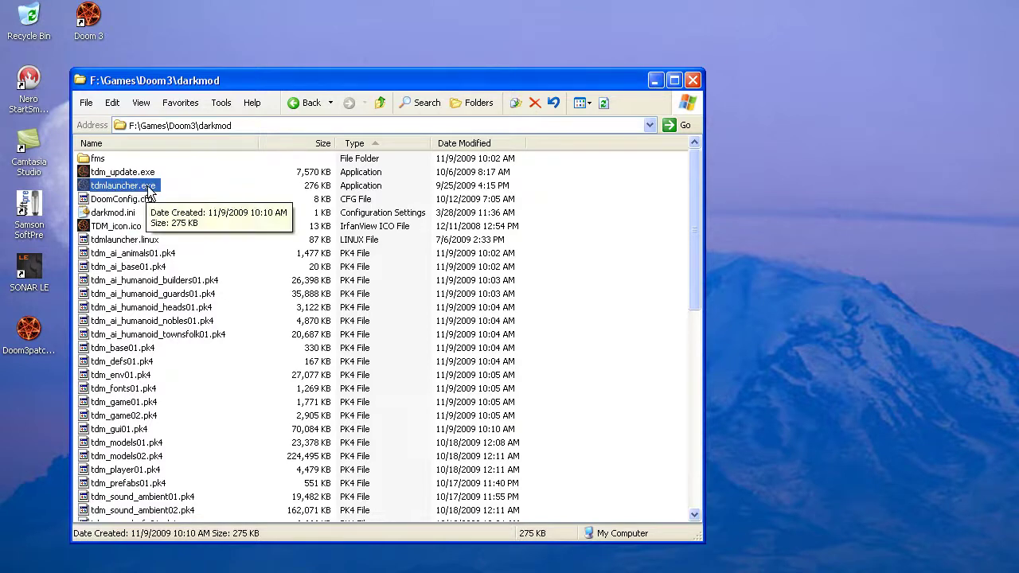
double_click(132, 191)
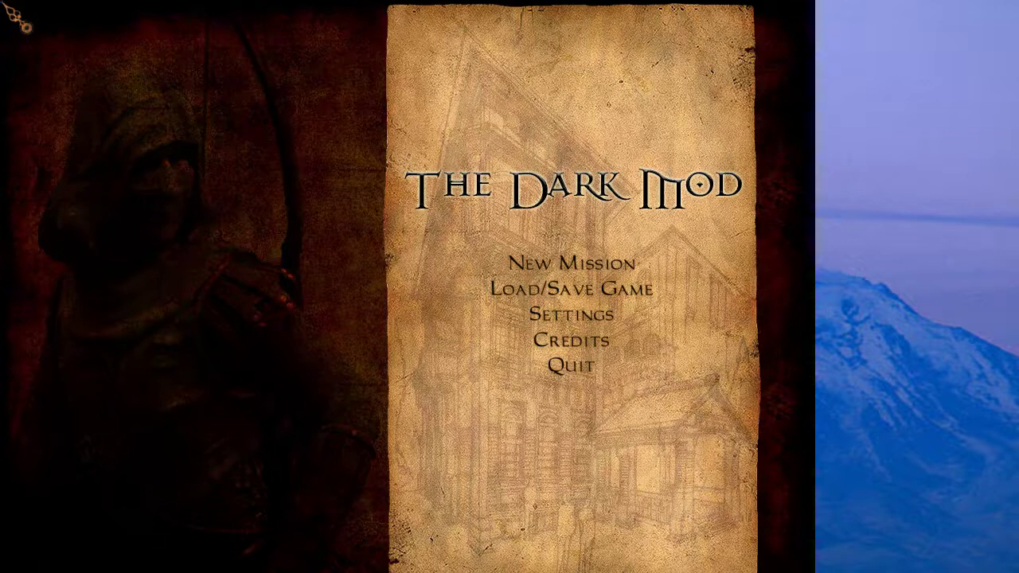
key(alt+Tab)
key(alt+Tab)
key(alt+Tab)
key(alt+Tab)
key(alt+Tab)
key(alt+Tab)
key(alt+Tab)
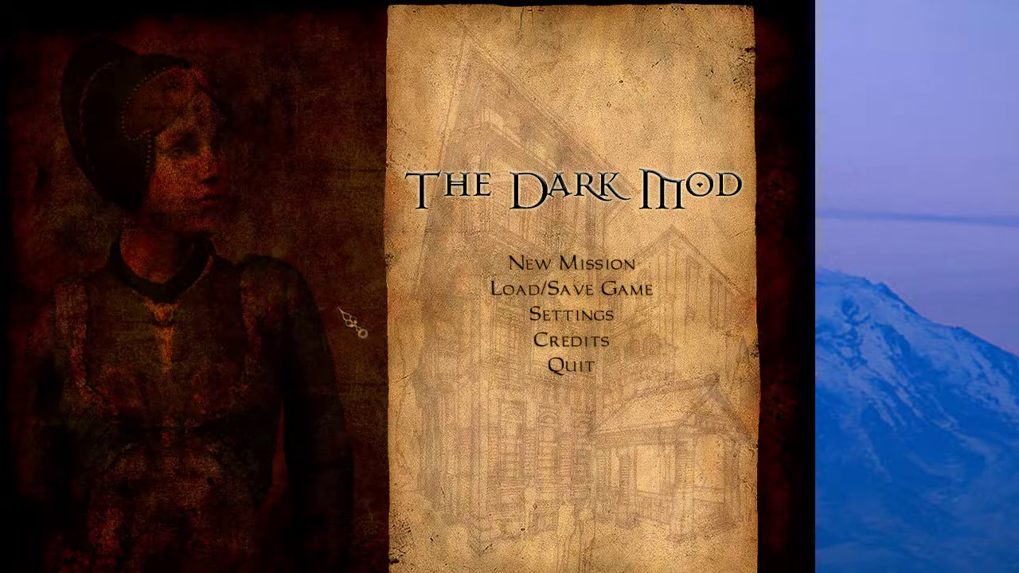
Set the aspect ratio to 16:9 in the game's video settings and review the remaining video options
click(571, 315)
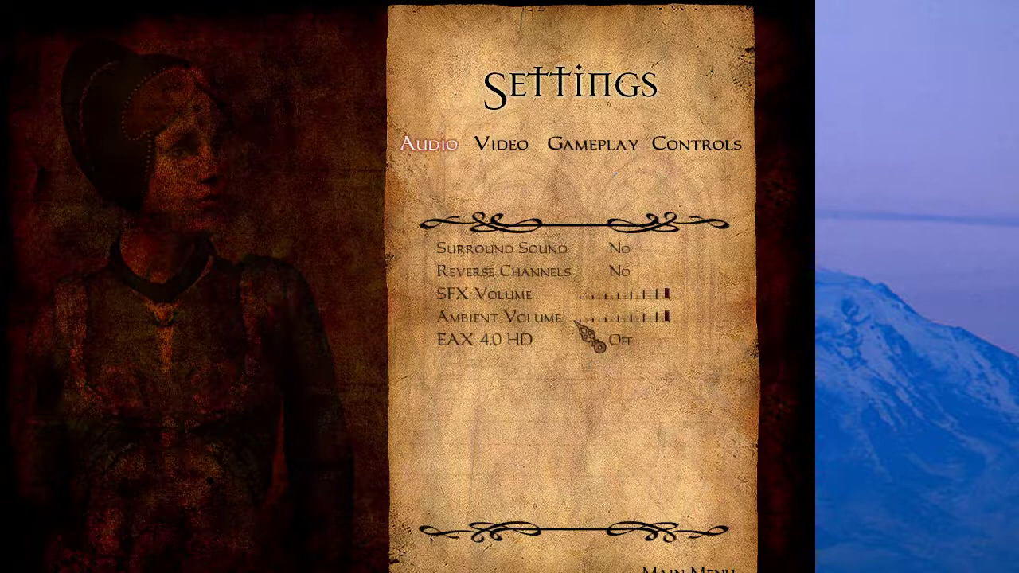
click(502, 146)
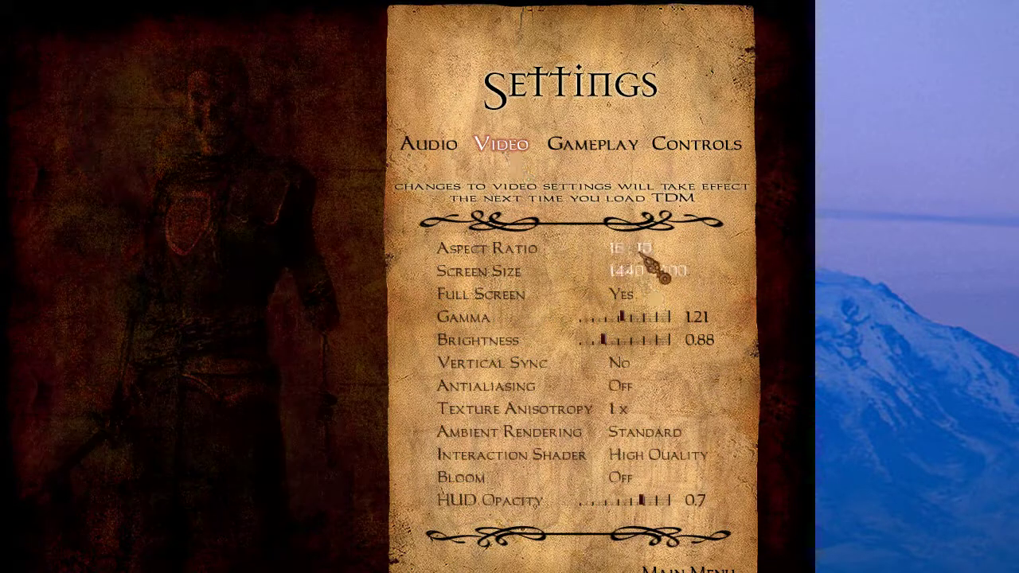
click(645, 253)
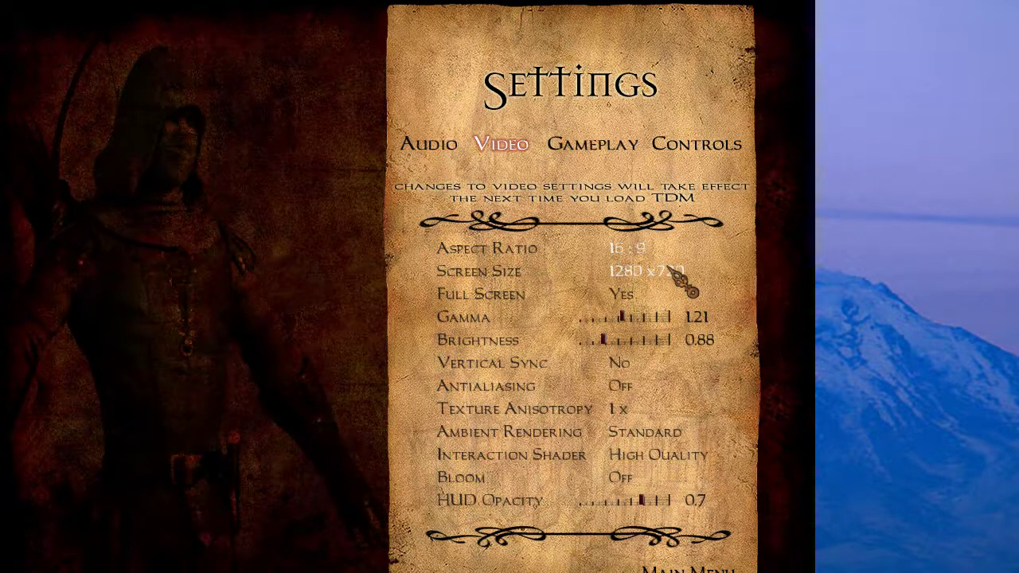
mouse_move(666, 341)
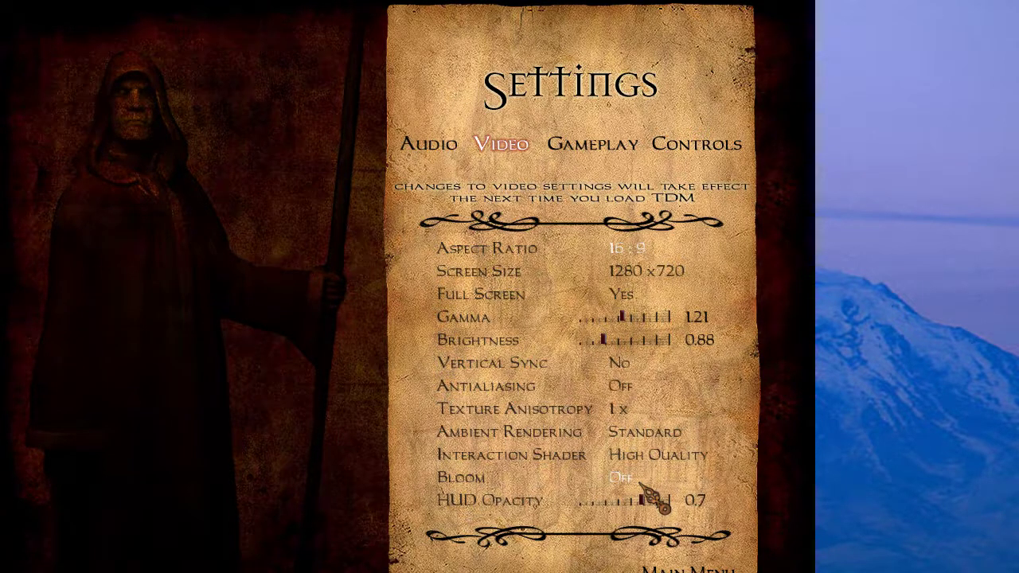
Review the gameplay settings and the movement controls, and return to the video settings
click(606, 150)
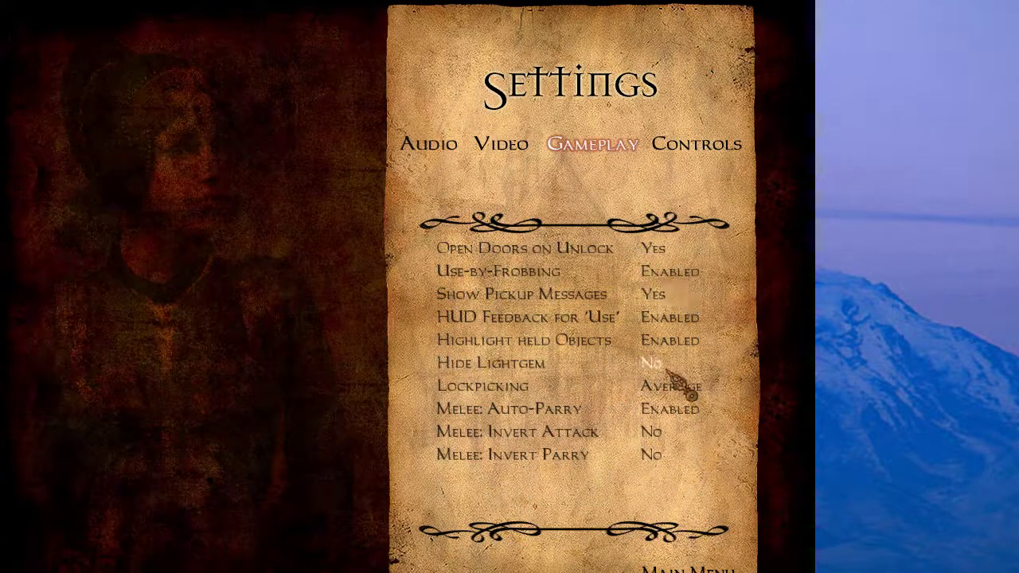
click(707, 148)
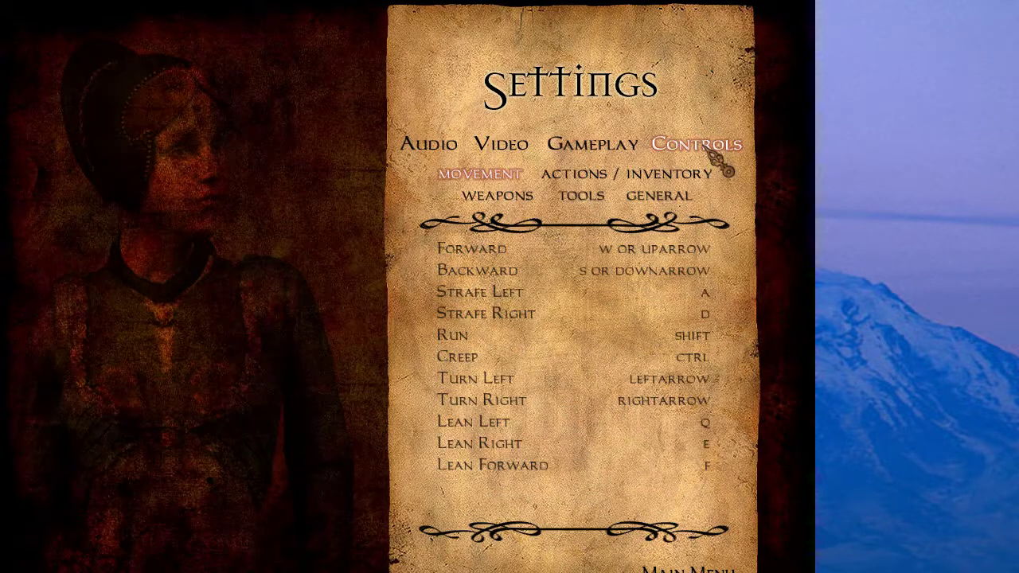
click(499, 146)
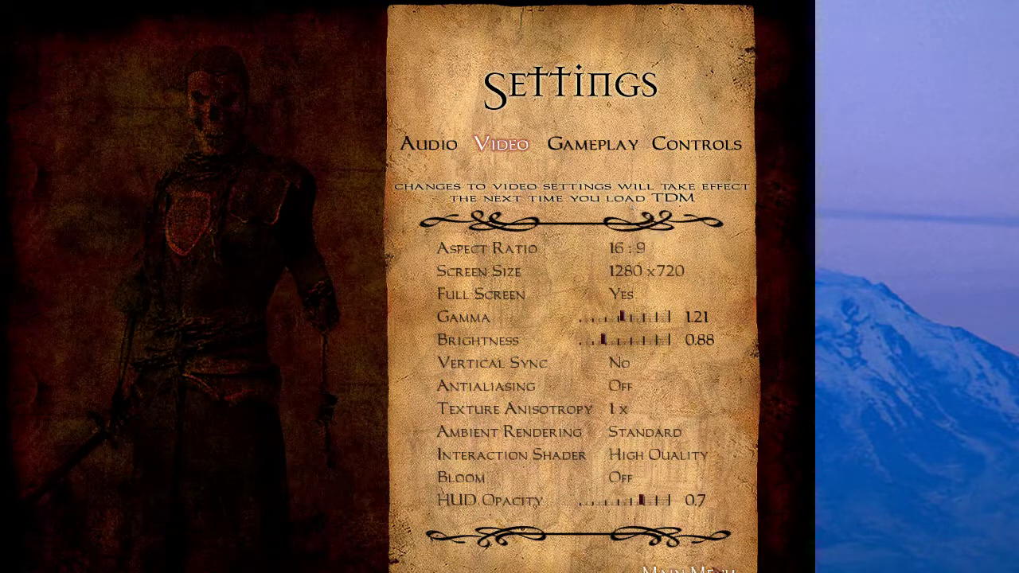
Leave the video settings, quit The Dark Mod and relaunch it with tdmlauncher.exe
click(701, 569)
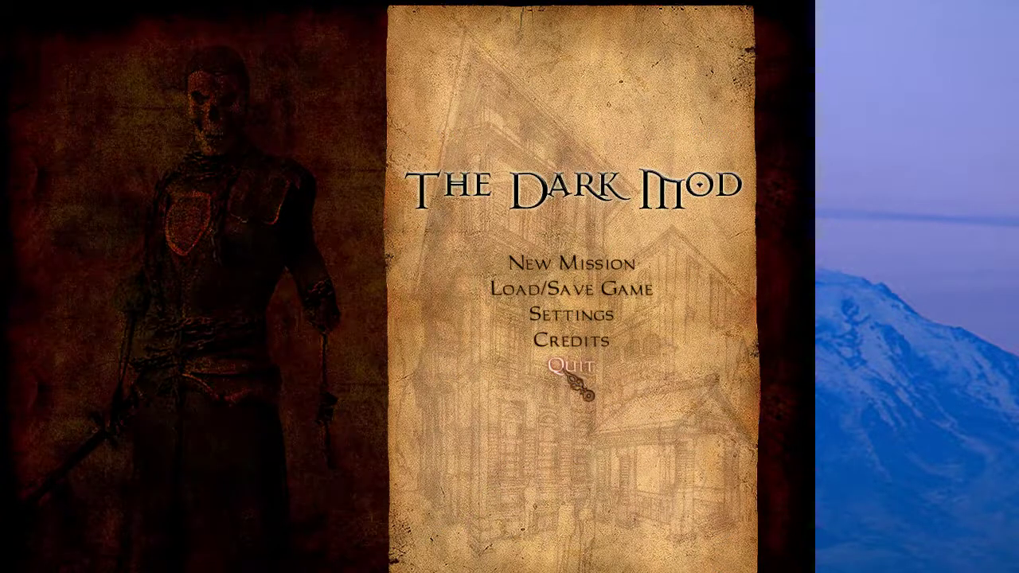
click(575, 368)
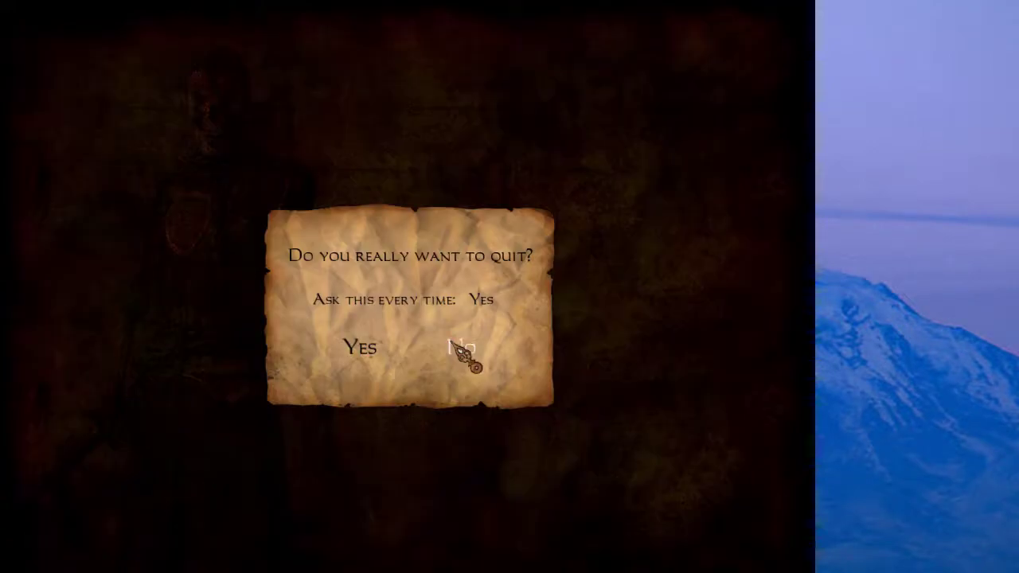
click(369, 348)
drag(383, 93, 390, 69)
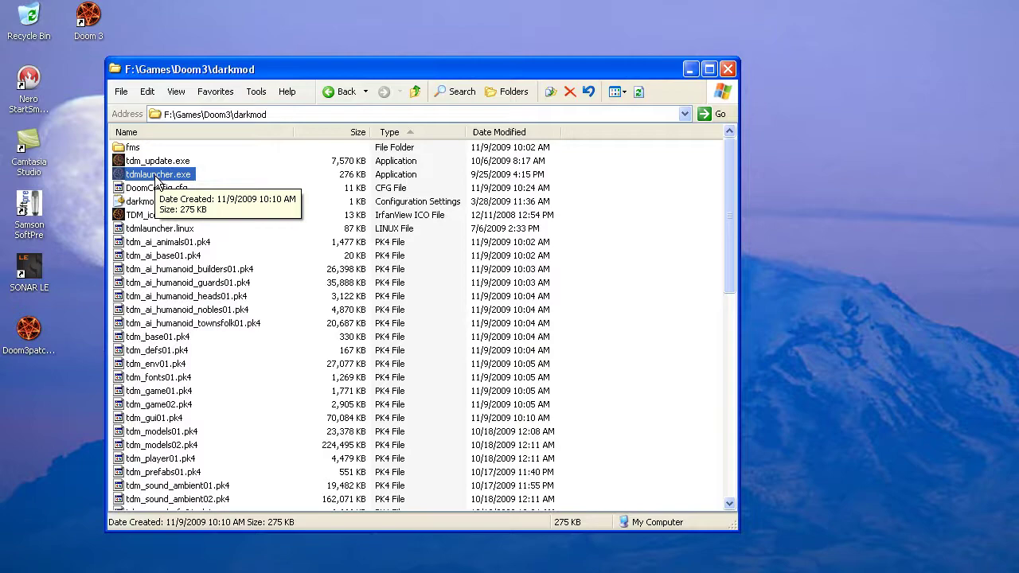
double_click(161, 180)
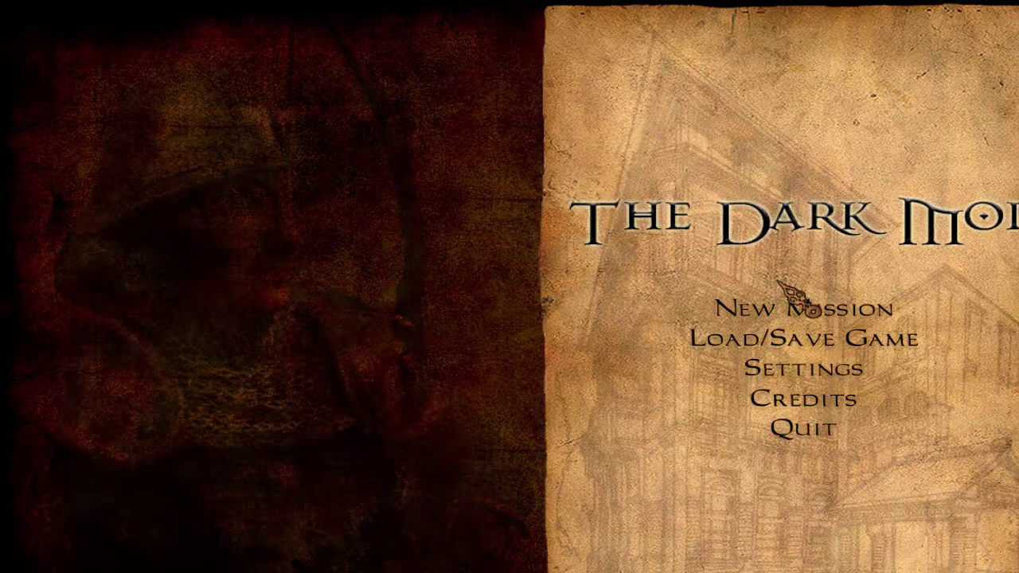
Install the Training Mission from the available missions and let the game restart
click(792, 304)
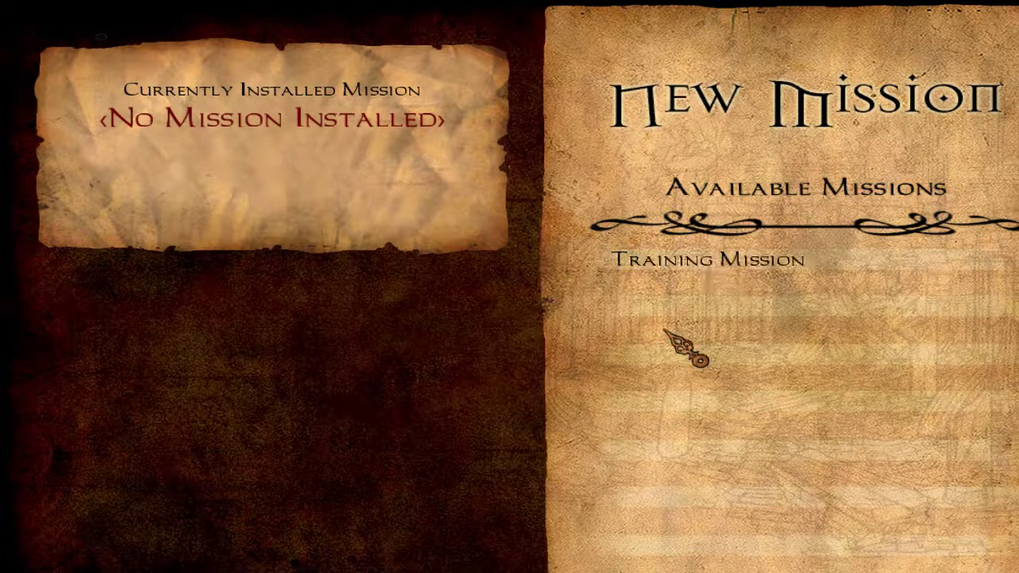
click(735, 261)
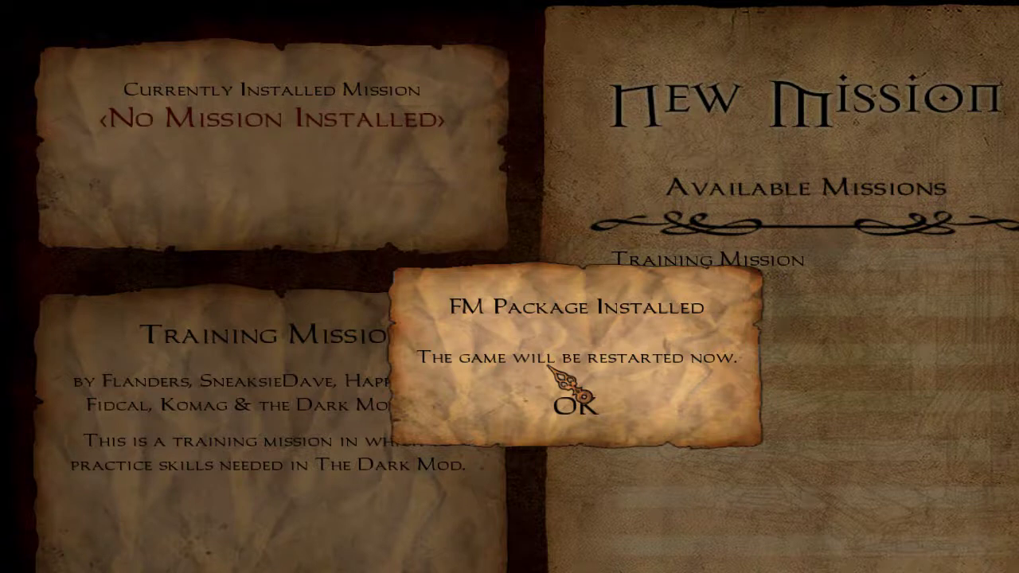
click(578, 406)
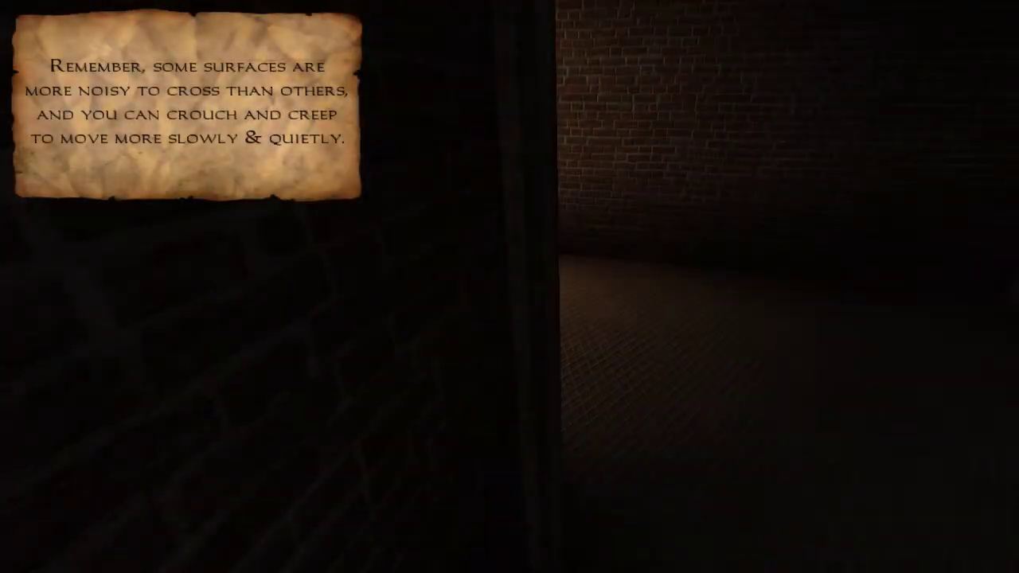
Quit the running training mission and the game, and relaunch it with tdmlauncher.exe
key(d)
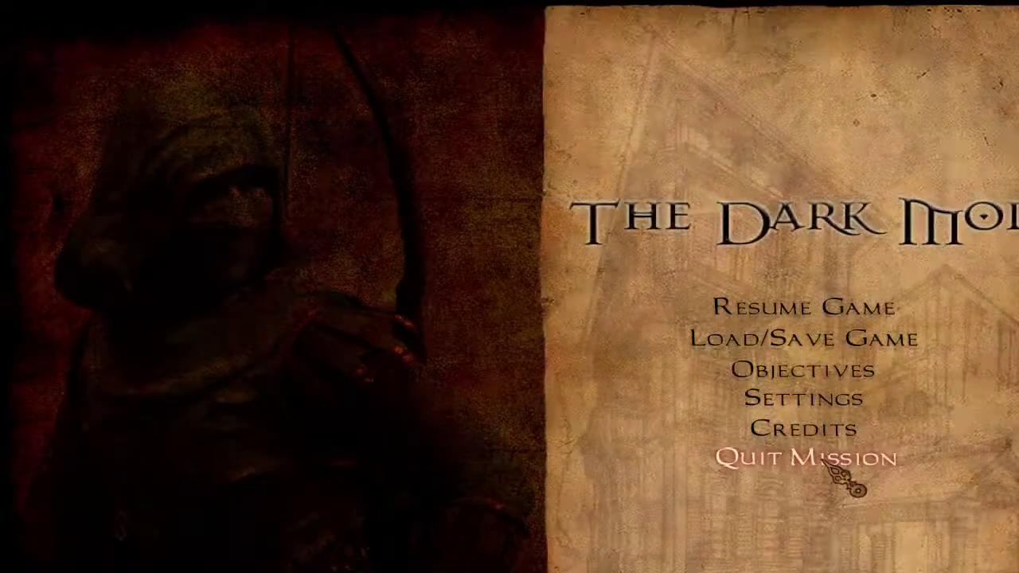
click(828, 474)
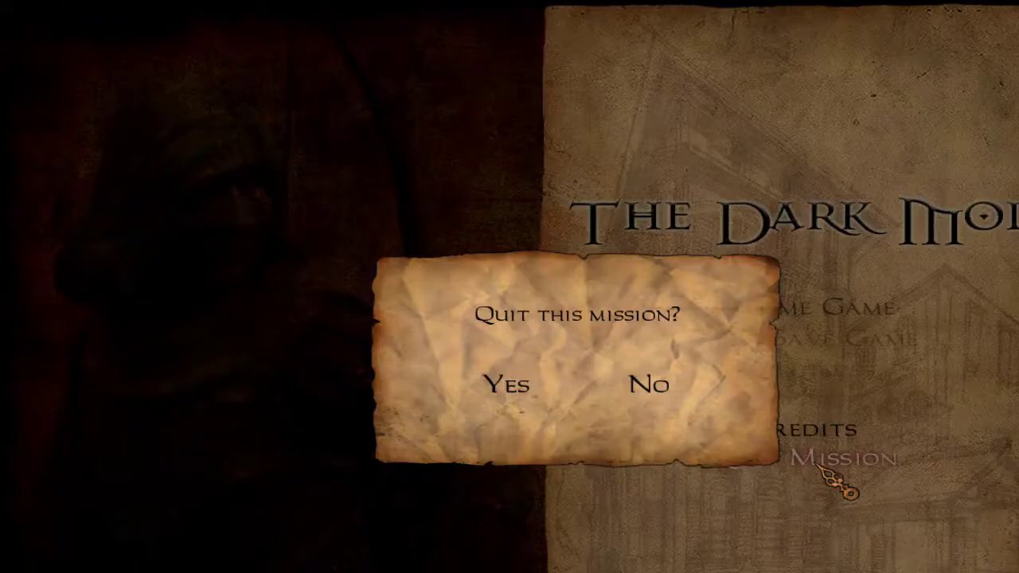
click(513, 384)
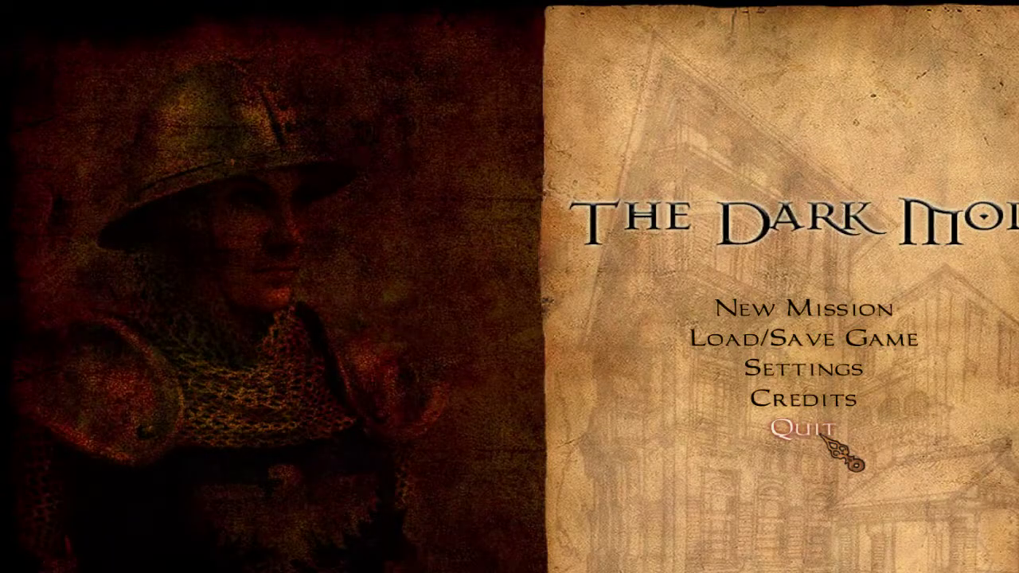
click(820, 434)
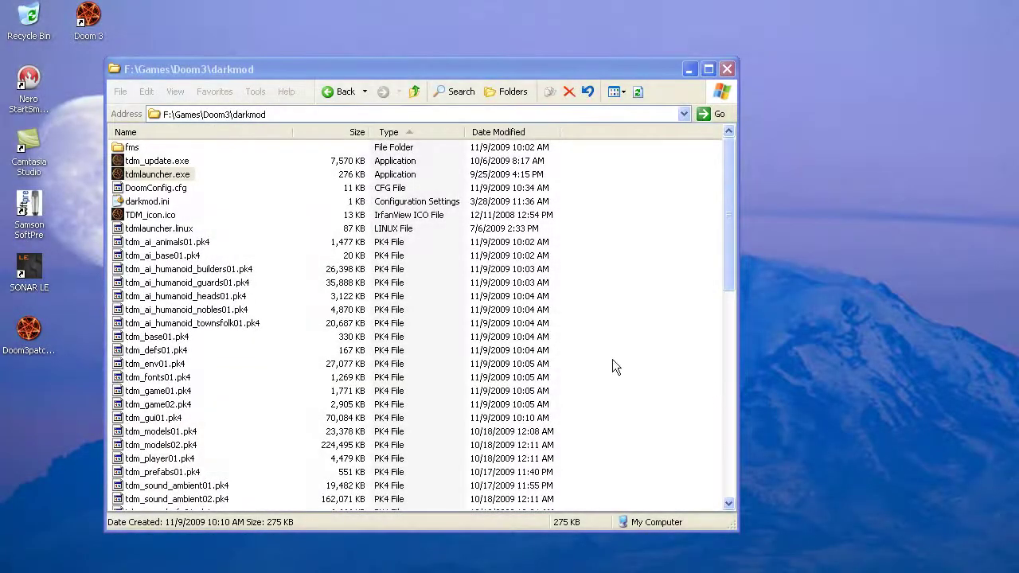
click(165, 179)
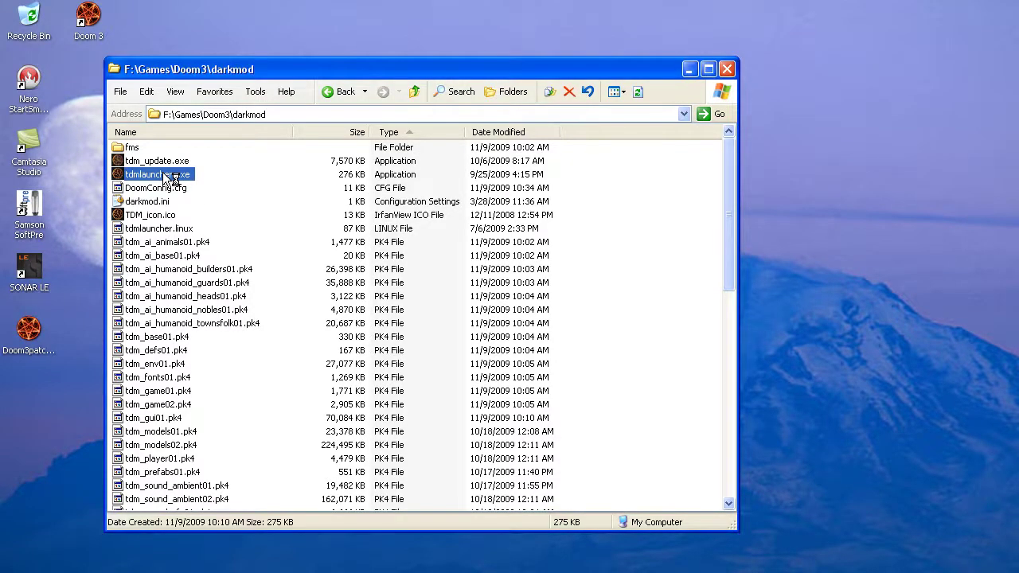
double_click(166, 177)
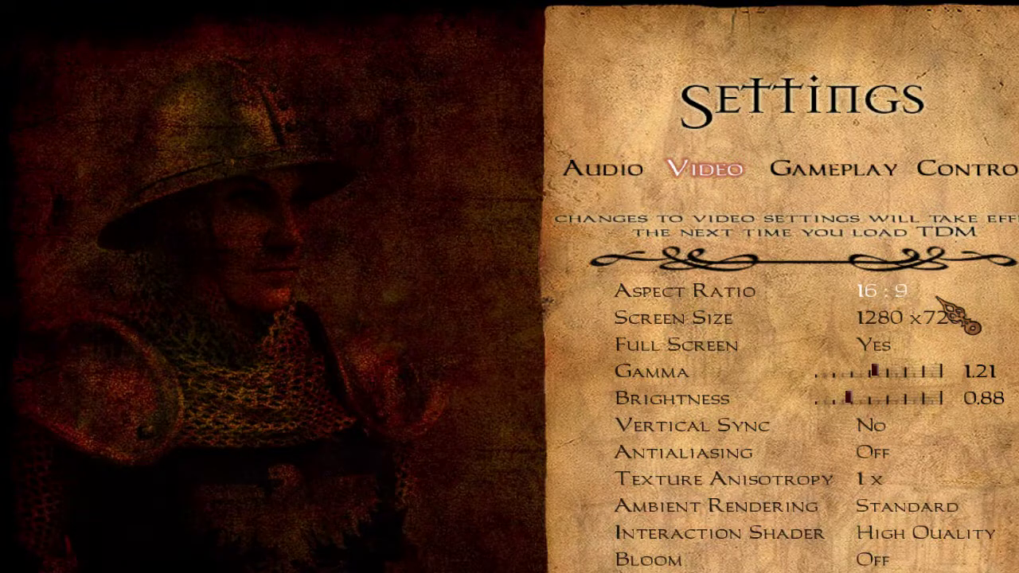
Try Fast ambient rendering and the Standard interaction shader in the video settings, and quit the game
click(940, 511)
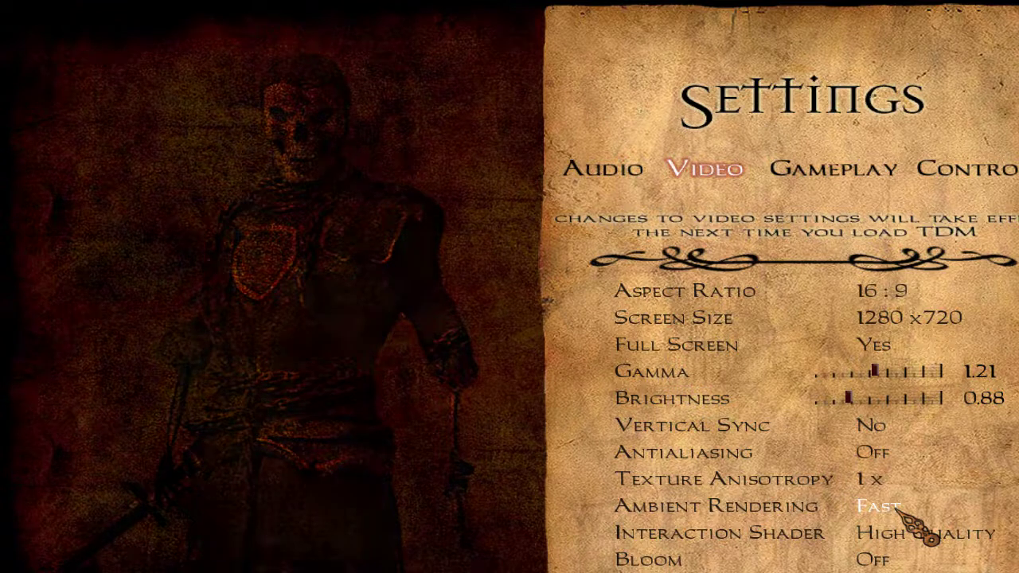
click(896, 507)
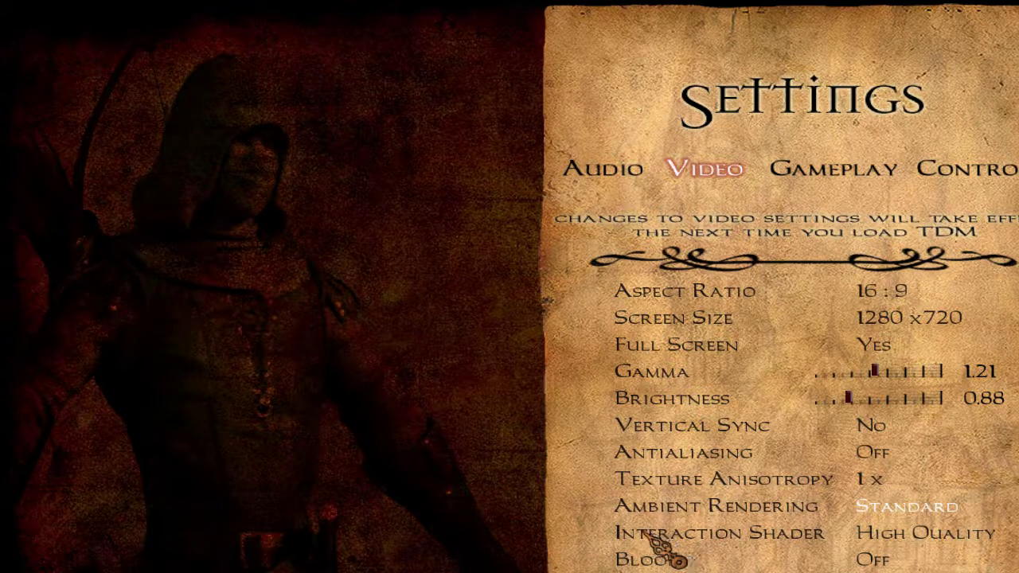
click(929, 533)
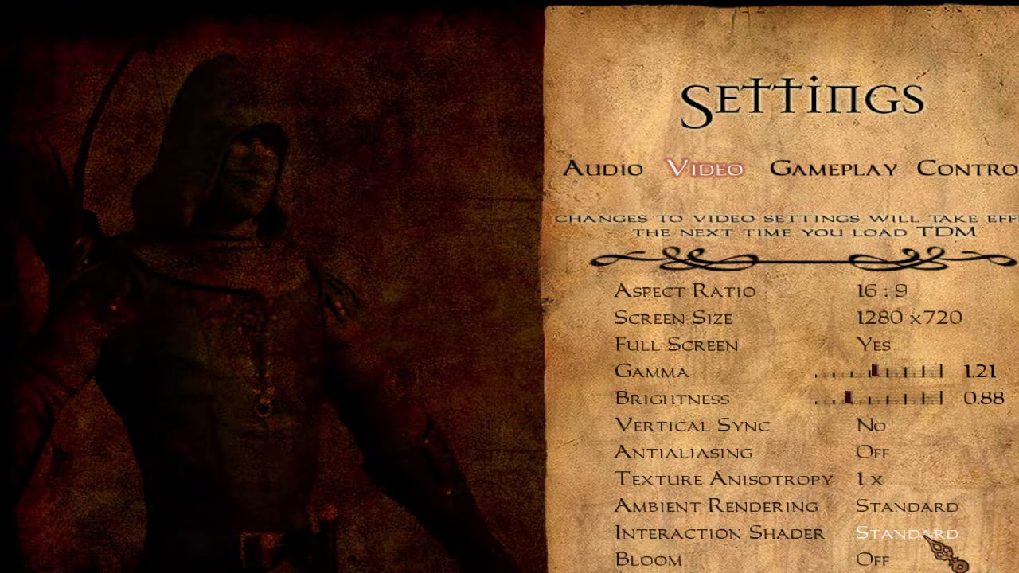
click(932, 535)
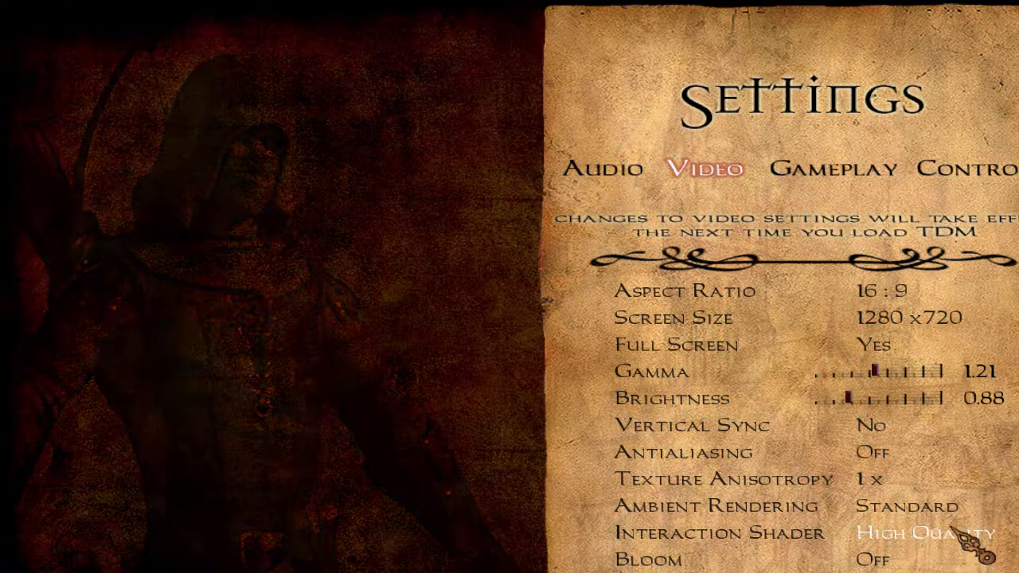
click(940, 538)
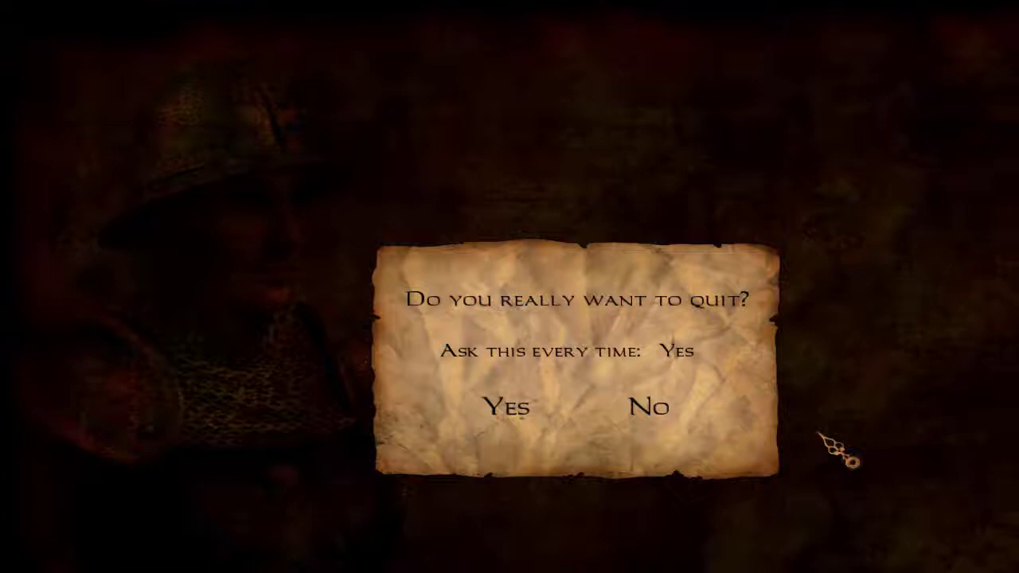
click(510, 409)
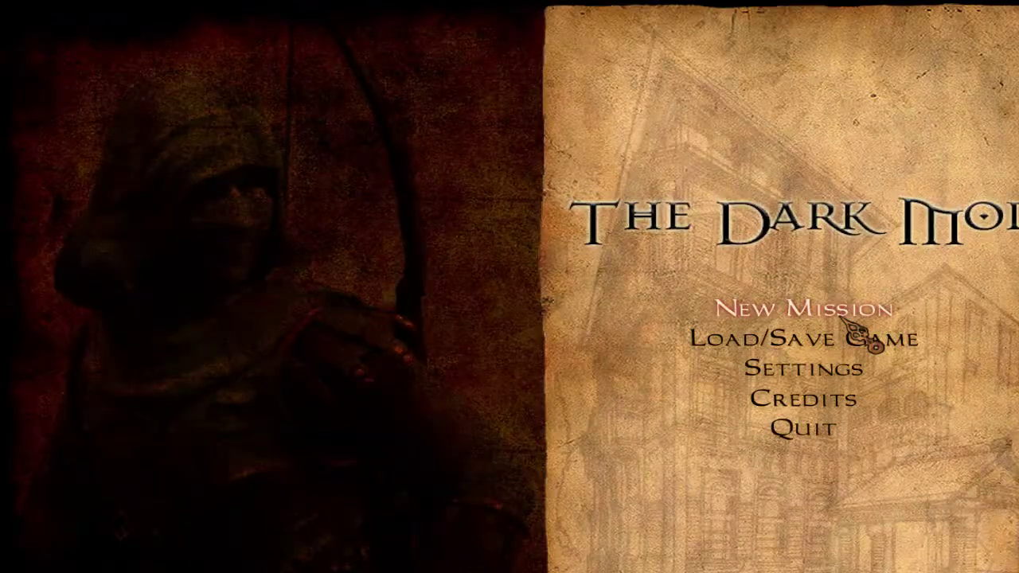
Start the training mission and walk out through the stealth-practice door toward the Builders' warehouse
click(856, 315)
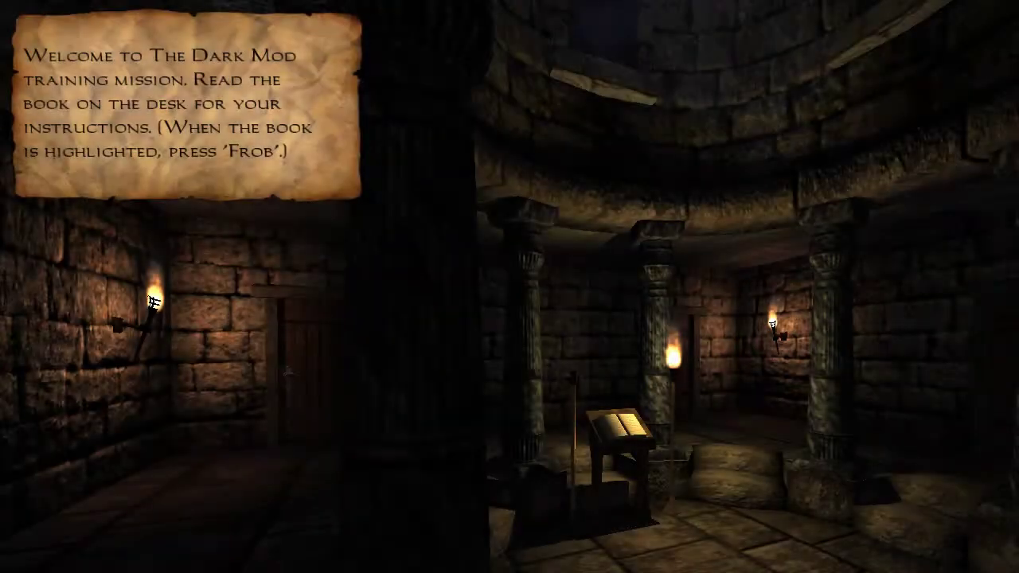
mouse_move(510, 287)
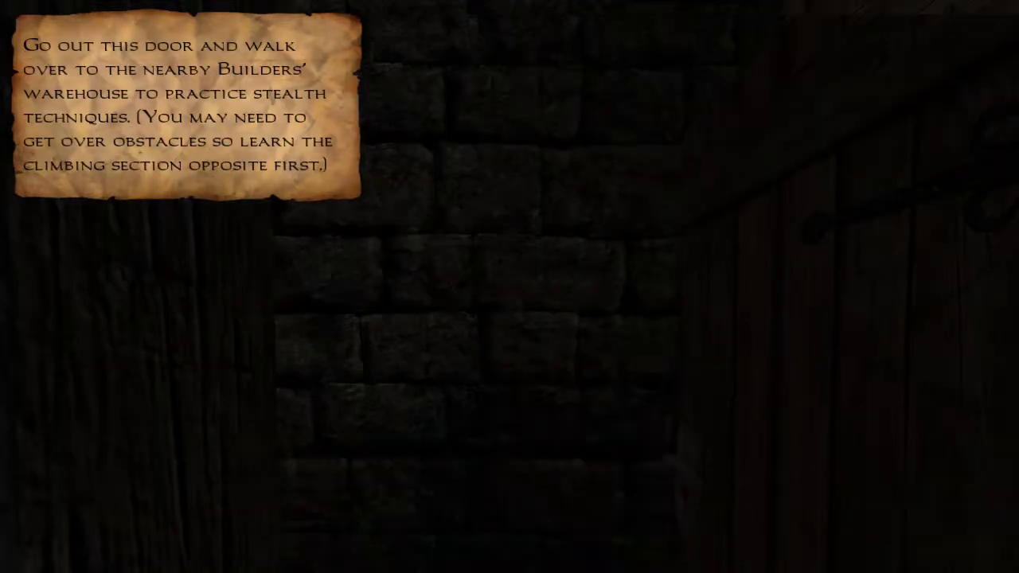
key(w)
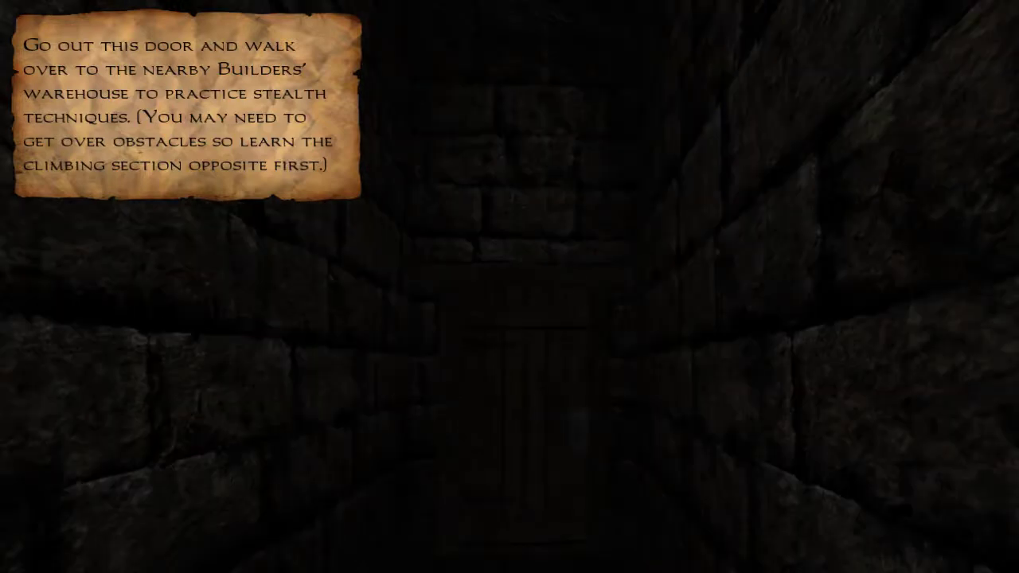
key(w)
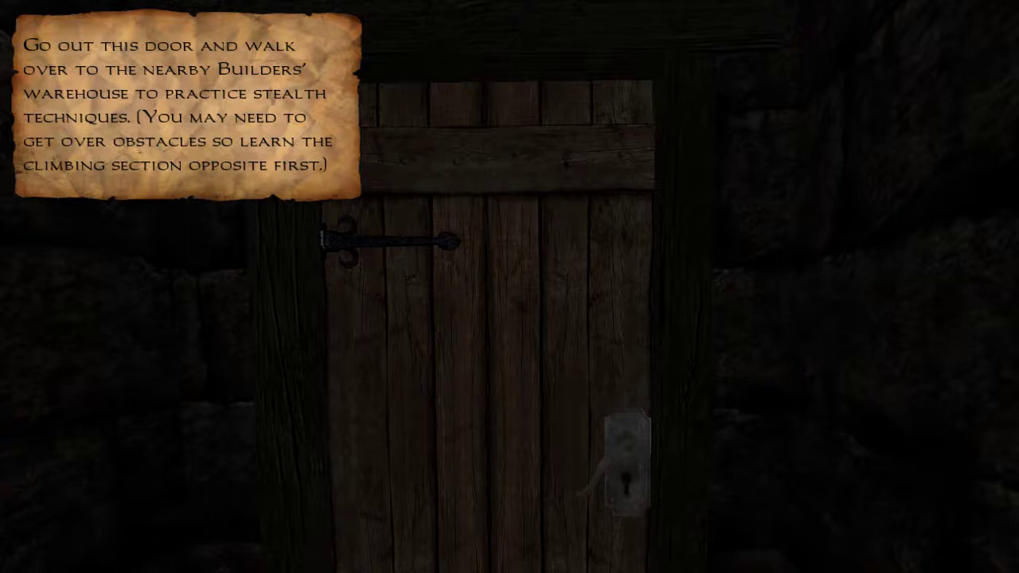
key(e)
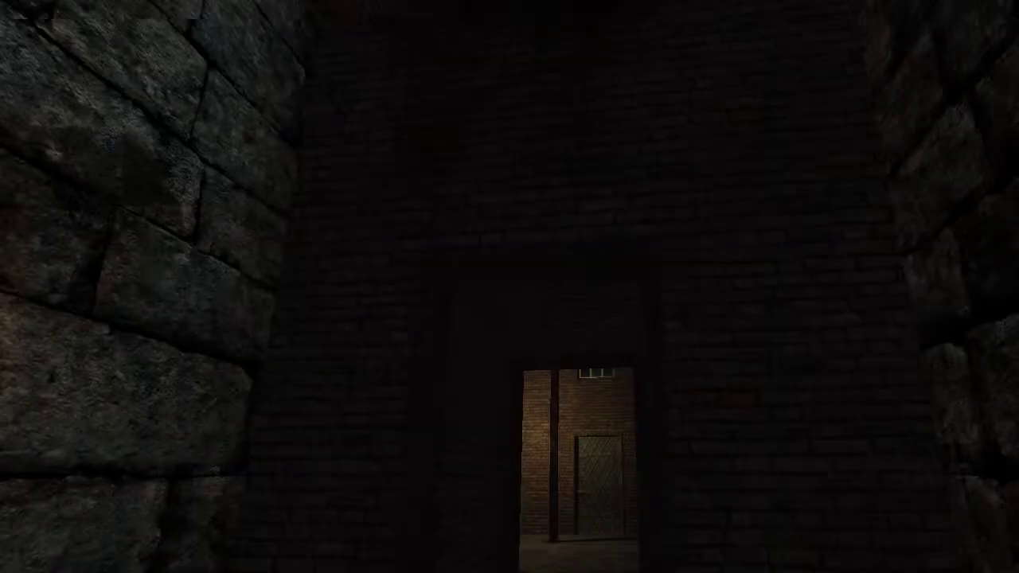
key(w)
key(w)
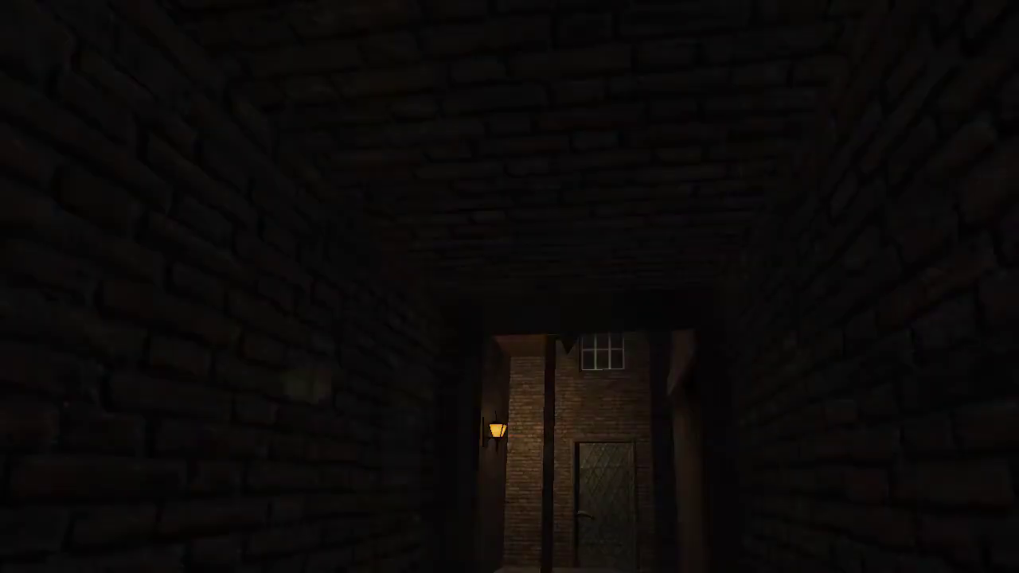